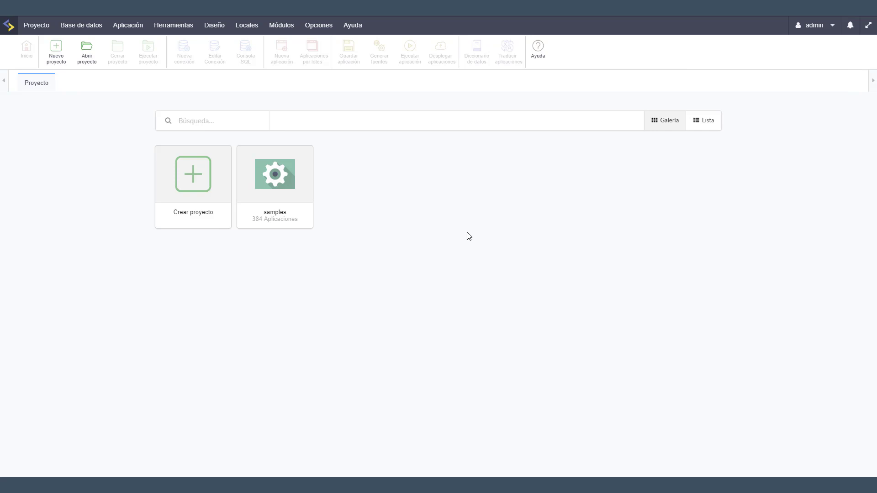
Step: View the Scriptcase update page in the system configuration and close the configuration
click(320, 27)
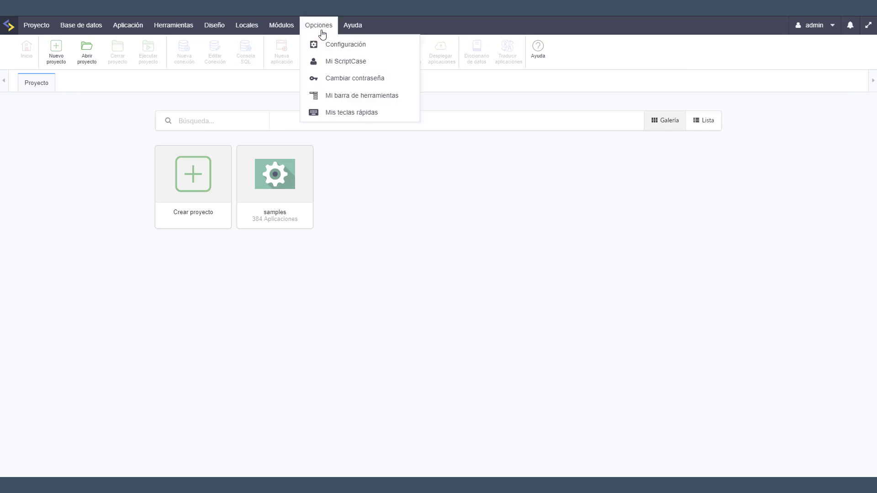
click(327, 45)
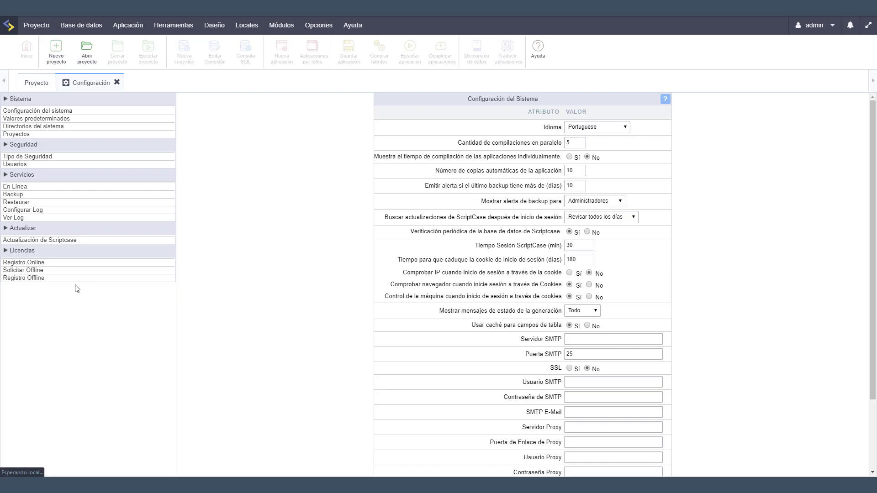
click(59, 240)
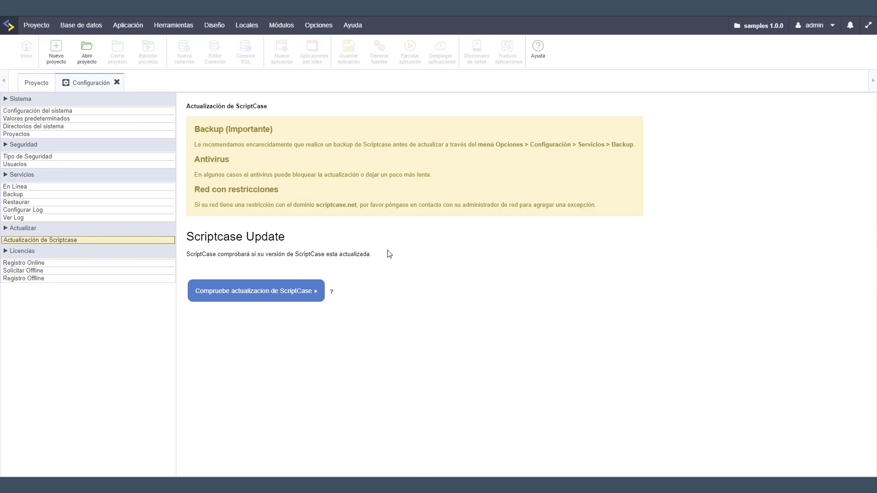
click(808, 26)
click(116, 83)
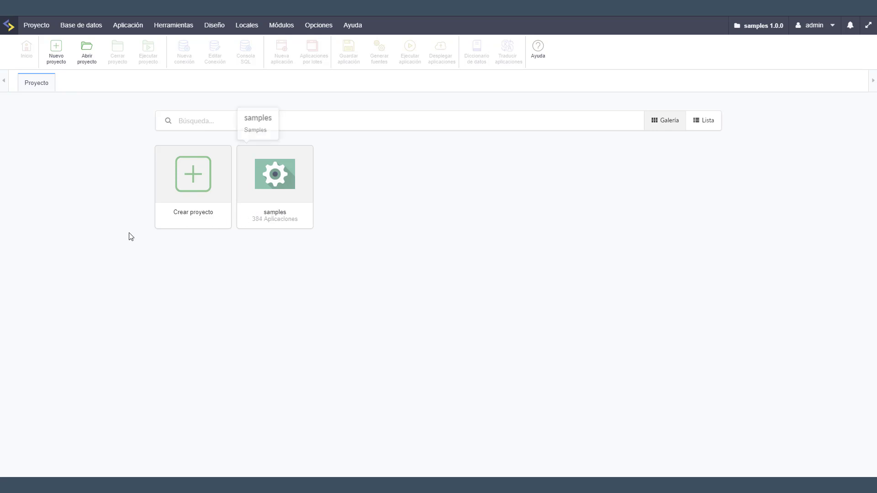
Step: Create a project named samples1 from the Samples example system, using the default SQLite connection
click(179, 202)
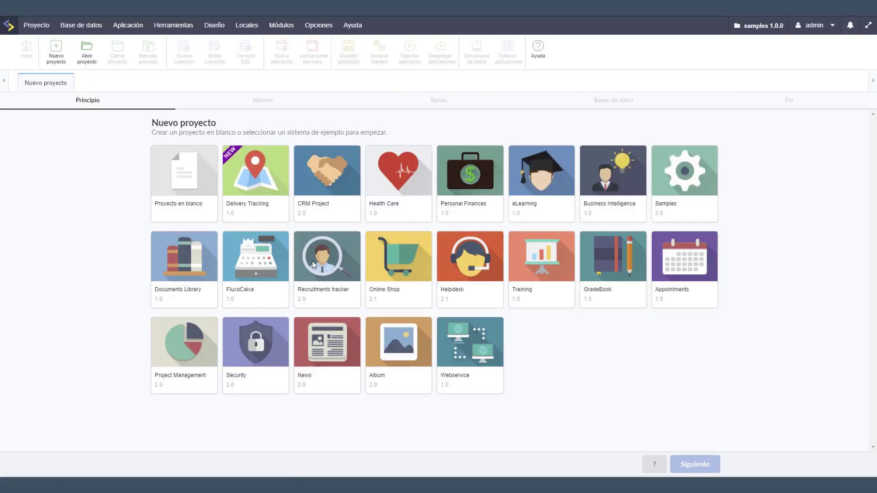
click(673, 200)
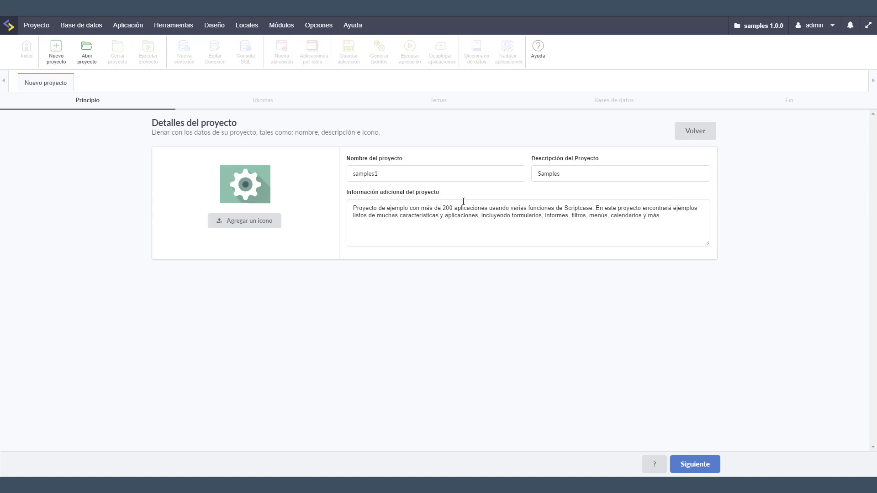
click(690, 464)
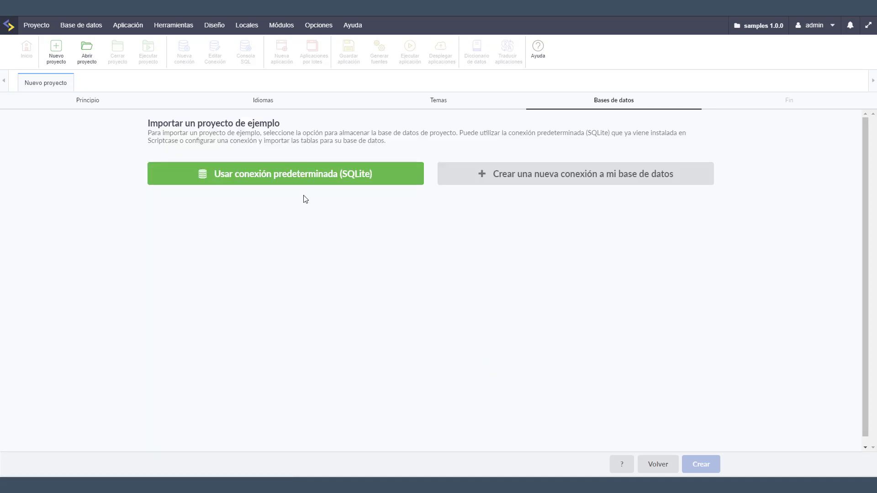
click(302, 182)
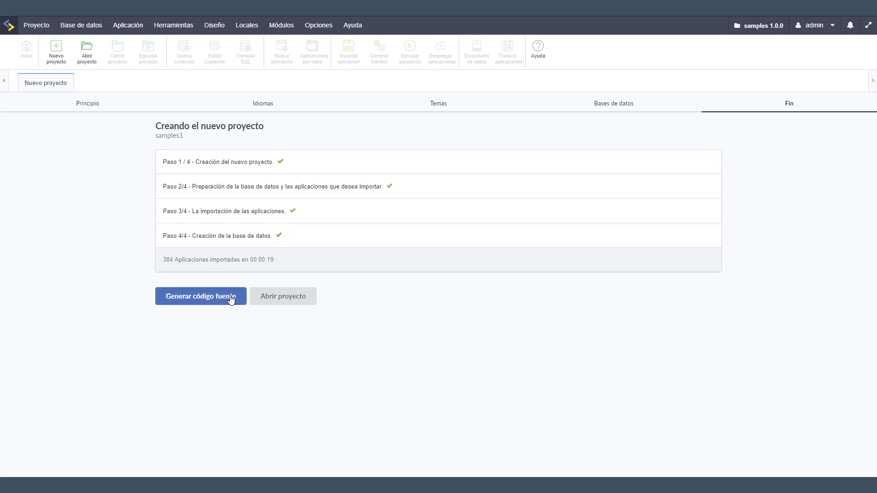
Step: Open the samples project and go to the v9.4 folder inside its v9 folder
click(292, 299)
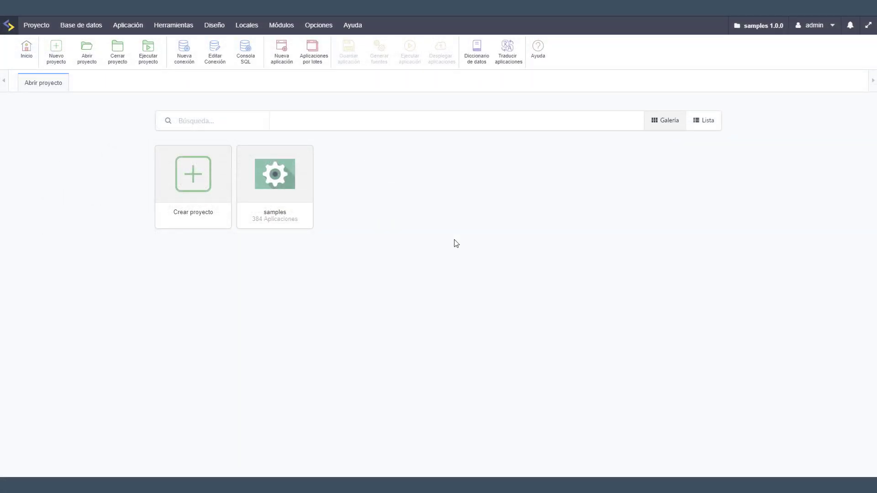
click(309, 215)
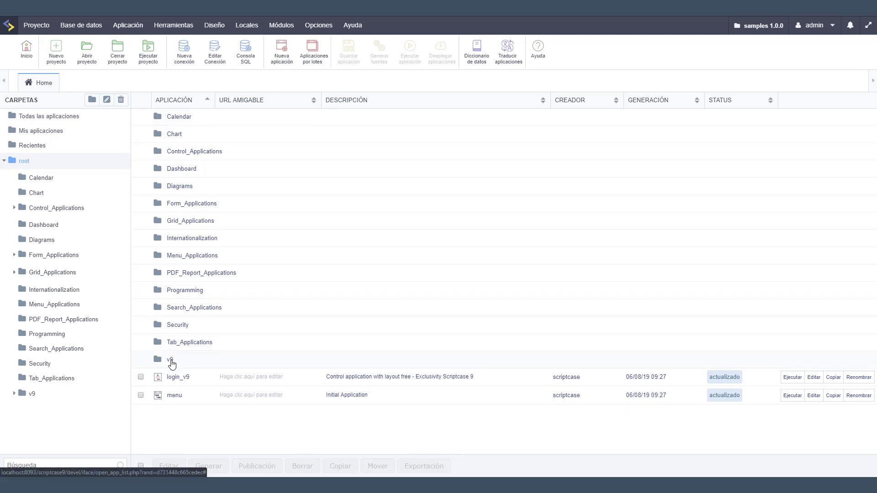
click(171, 362)
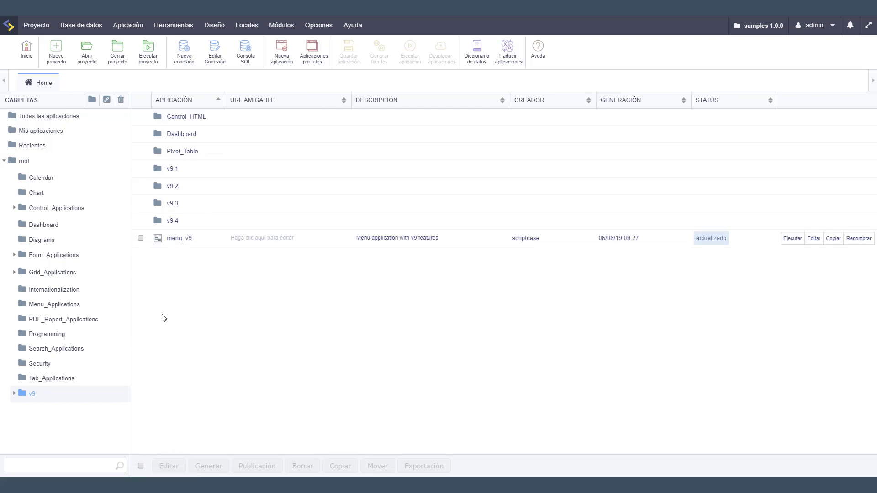
click(175, 224)
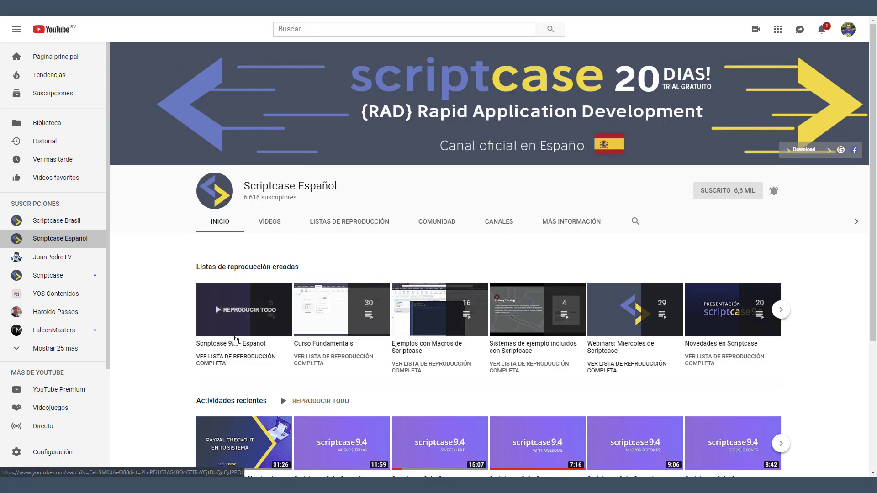
Step: On the Scriptcase Español YouTube channel, open the Scriptcase 9.4 - Español playlist and pause its first video
click(235, 338)
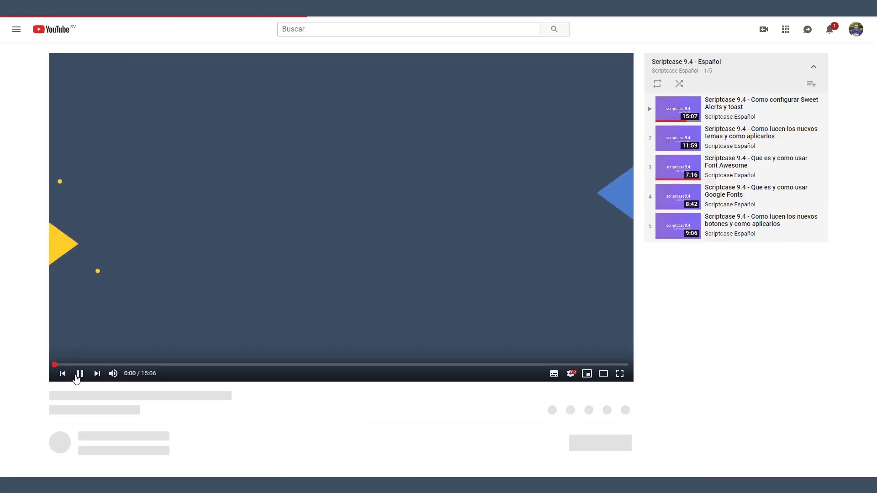
click(77, 376)
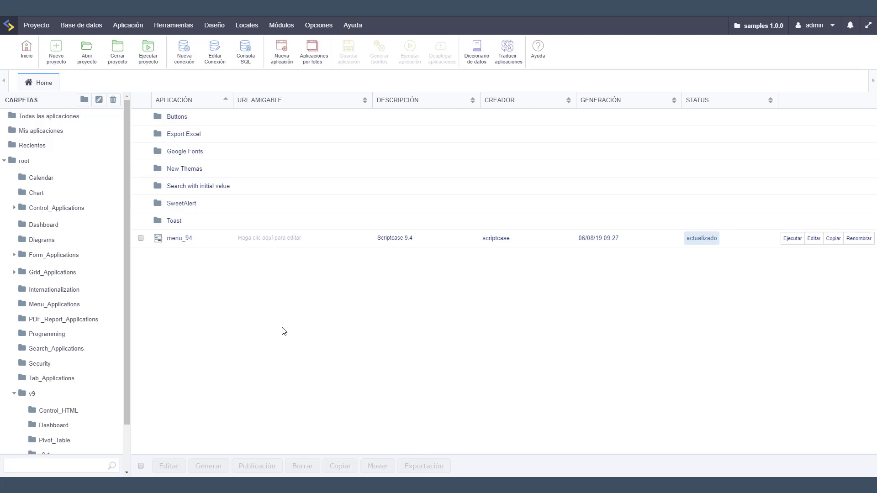
Step: In the samples project's properties, add the Sc9_Midnight theme to the project themes
click(35, 26)
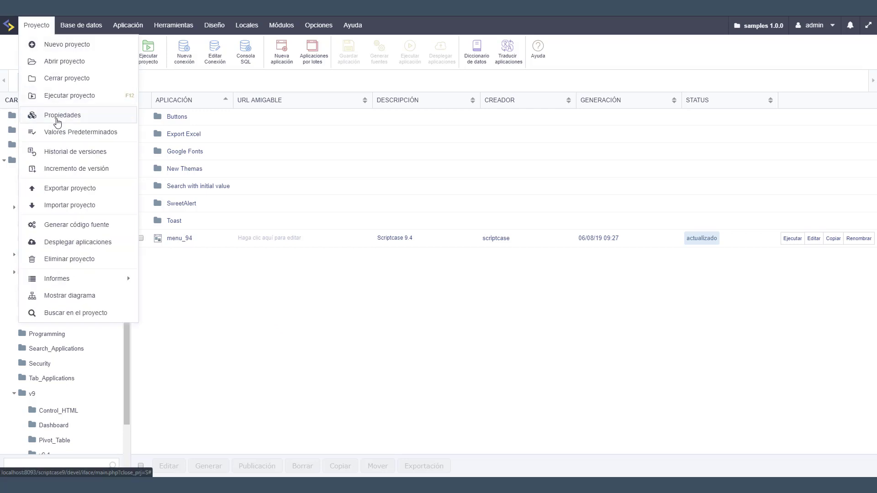
click(58, 117)
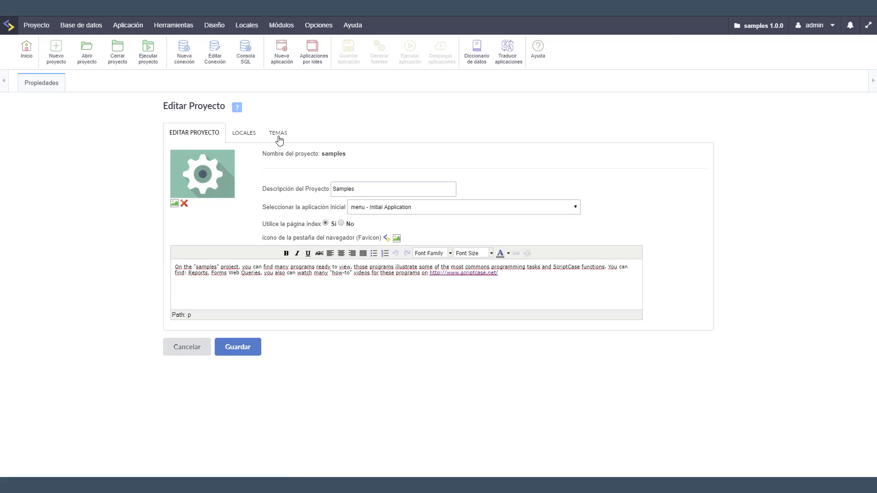
click(279, 133)
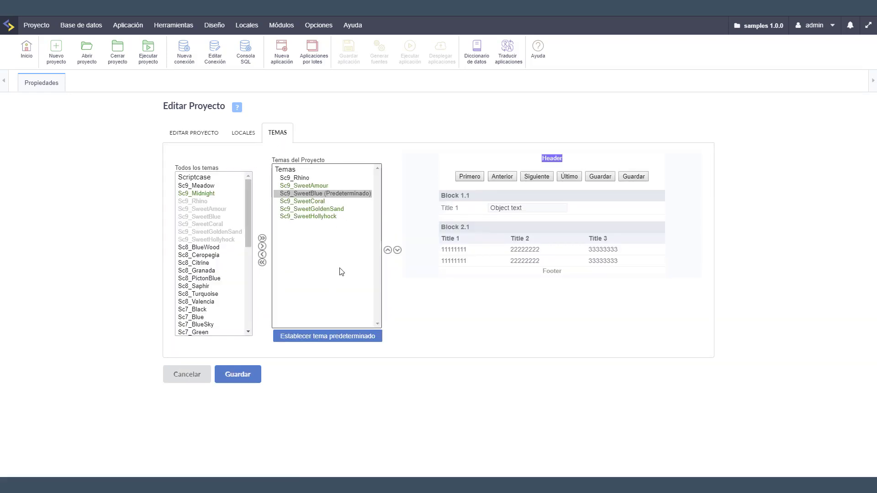
click(203, 195)
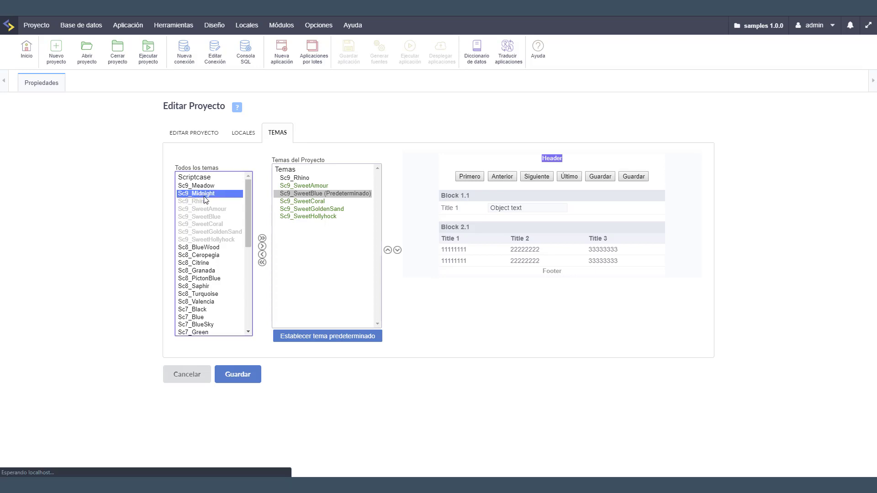
click(262, 247)
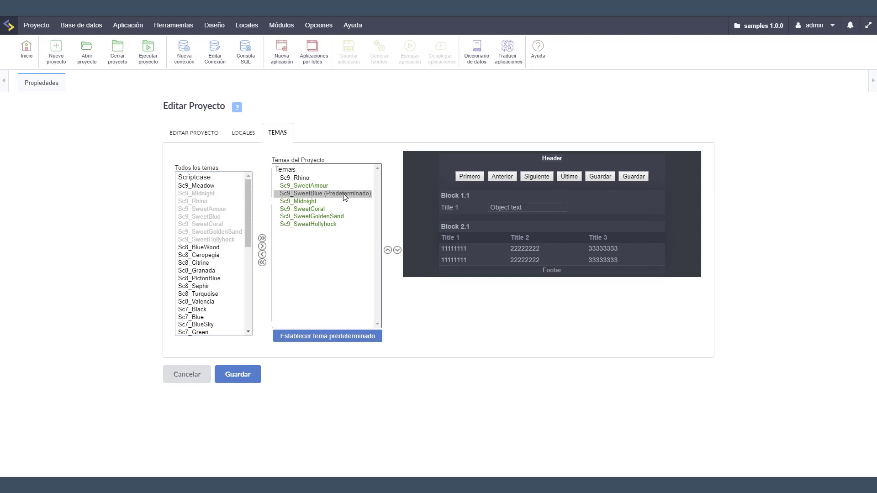
Step: Set Sc9_Midnight as the project's default theme and save the project properties
click(310, 201)
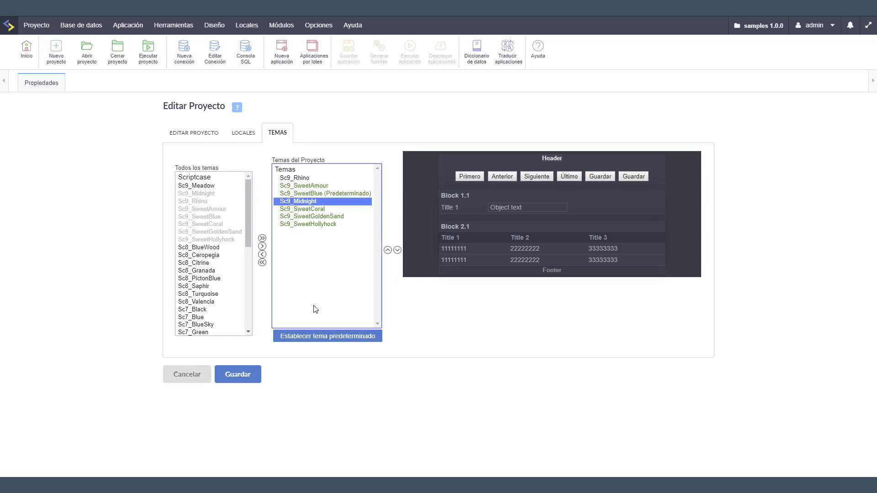
click(317, 339)
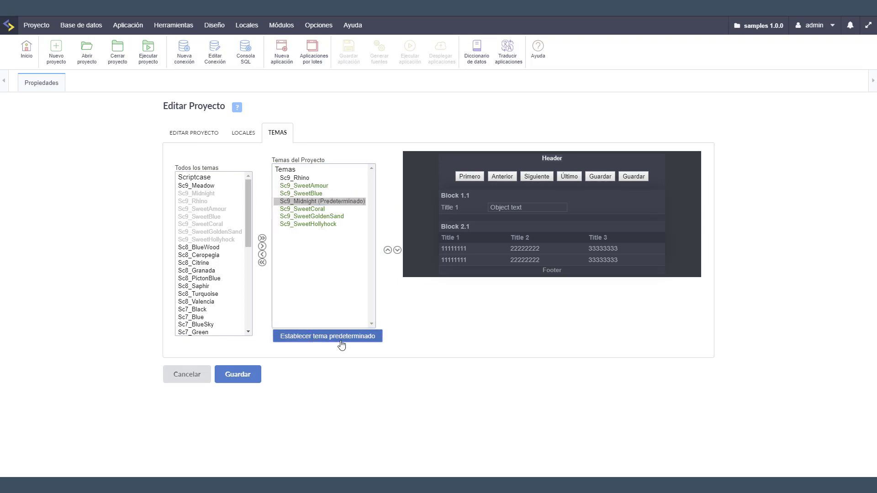
click(242, 375)
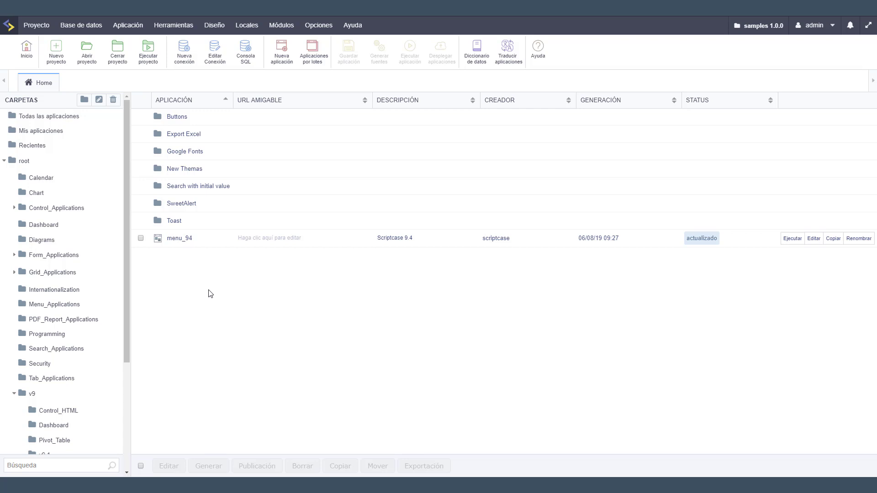
Step: Start a quick edit (Edición rápida) restricted to selected applications instead of all of them
click(176, 26)
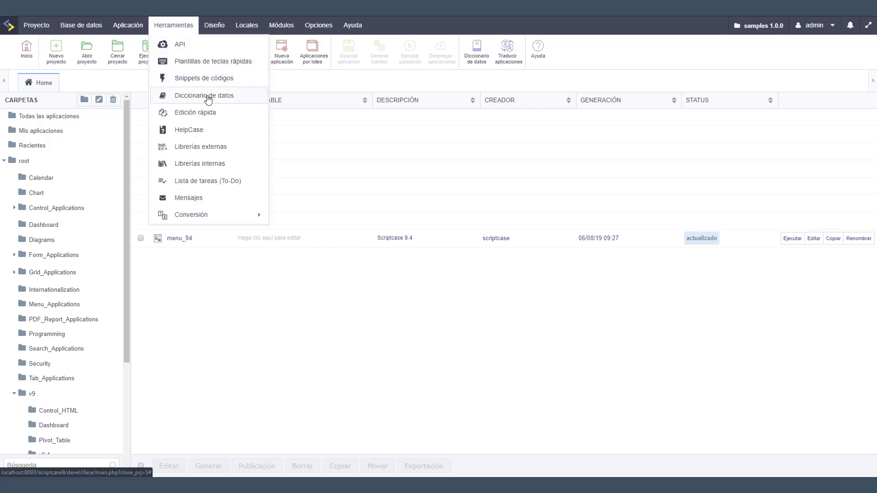
click(219, 115)
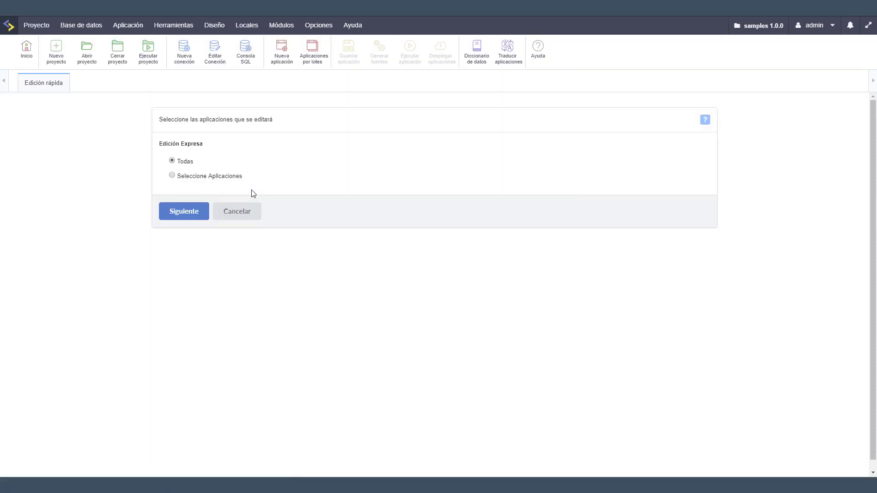
click(202, 178)
click(191, 217)
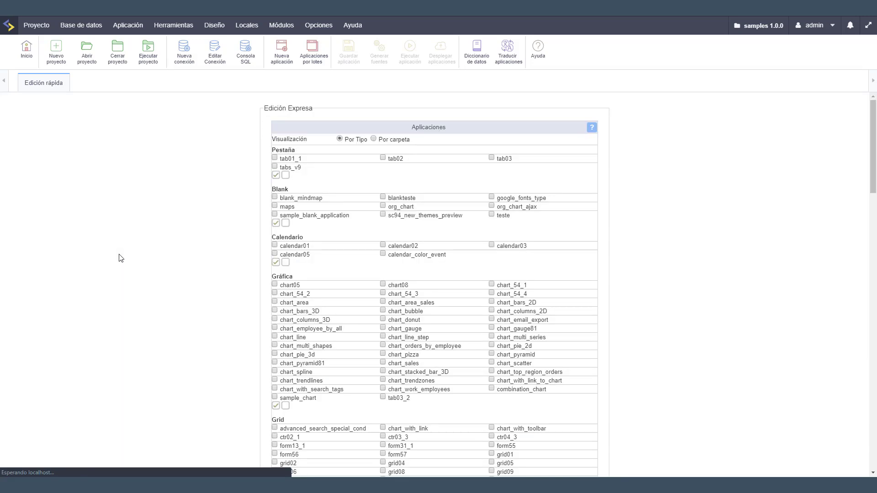
Step: Choose chart_54_2, chart_employee_by_all, grid02 and grid06 as the applications to edit and continue to the properties
click(275, 294)
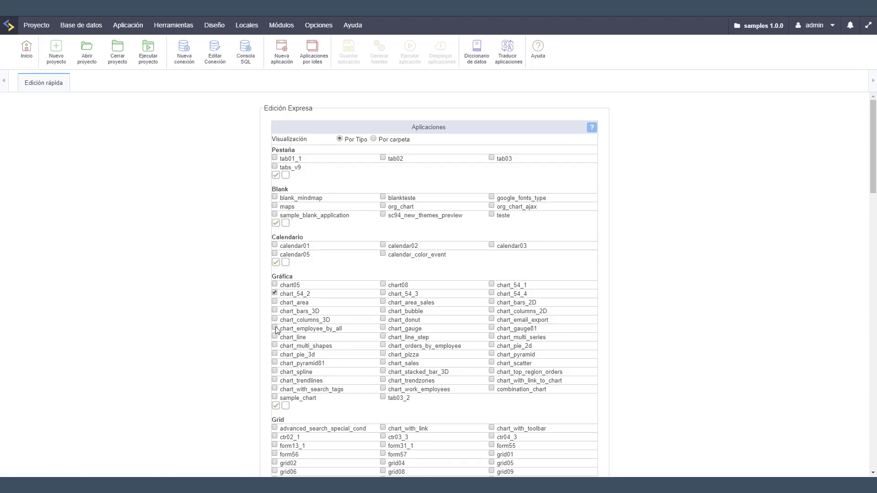
click(274, 328)
scroll(277, 330, down, 3)
click(275, 325)
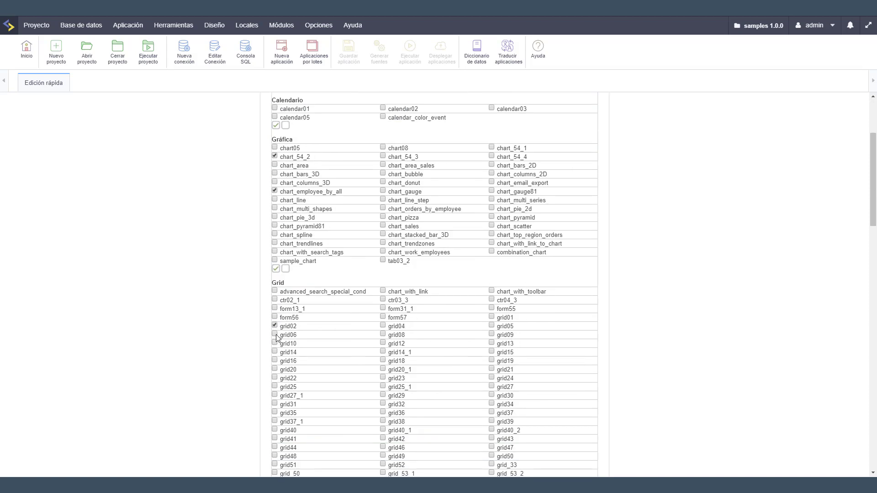
click(275, 334)
scroll(161, 298, down, 20)
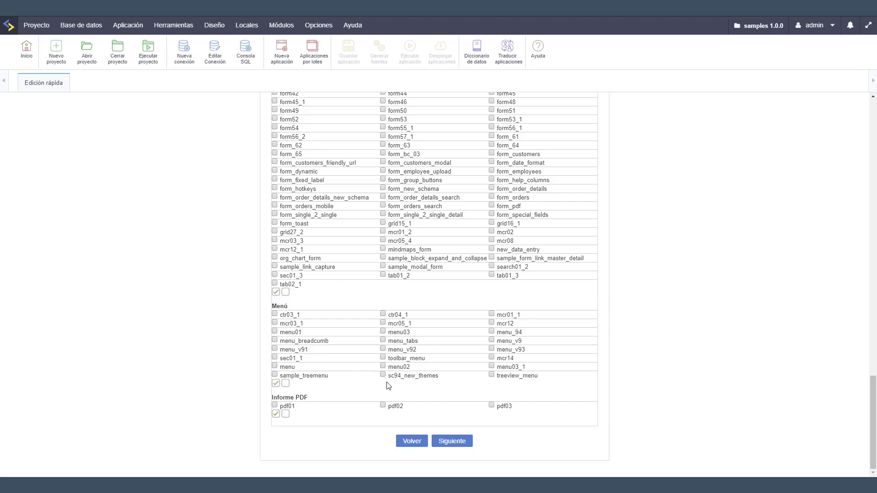
click(442, 441)
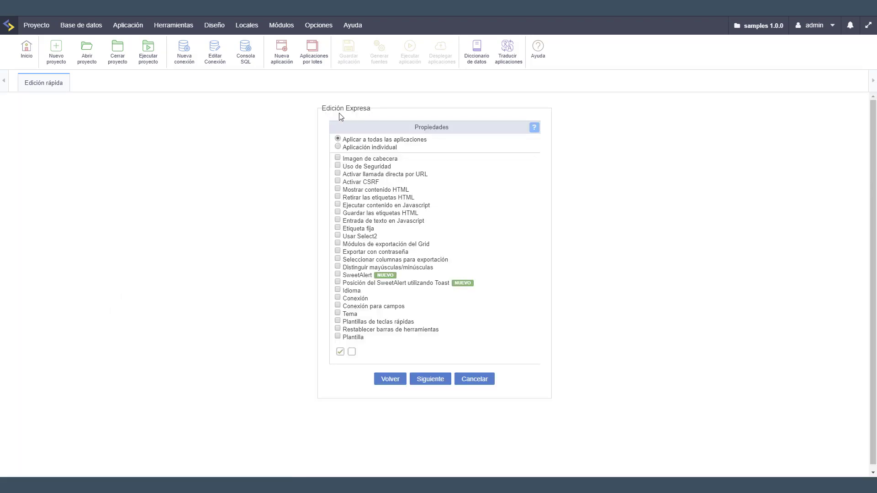
Step: Apply the Sc9_Midnight theme to all chosen applications and generate their source code
click(338, 314)
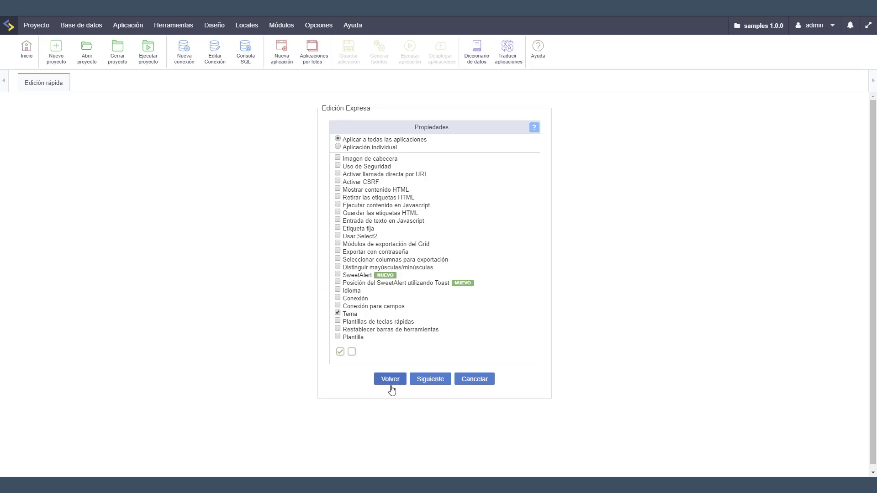
click(429, 385)
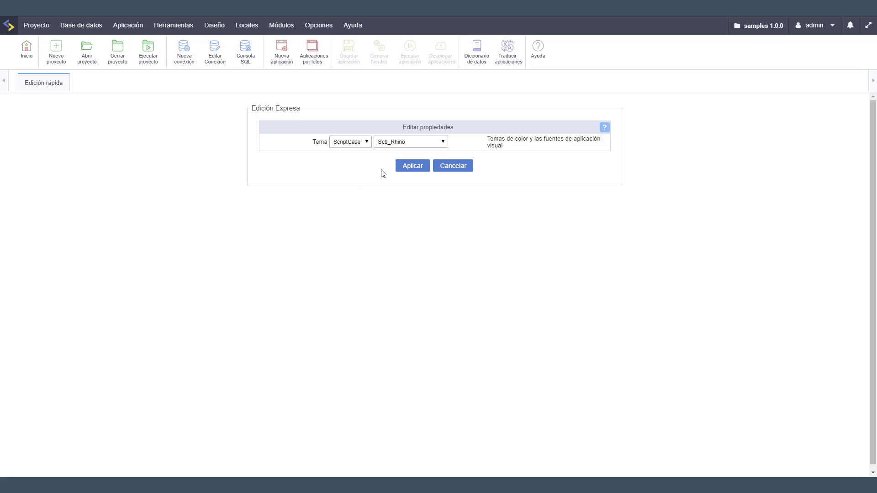
click(391, 142)
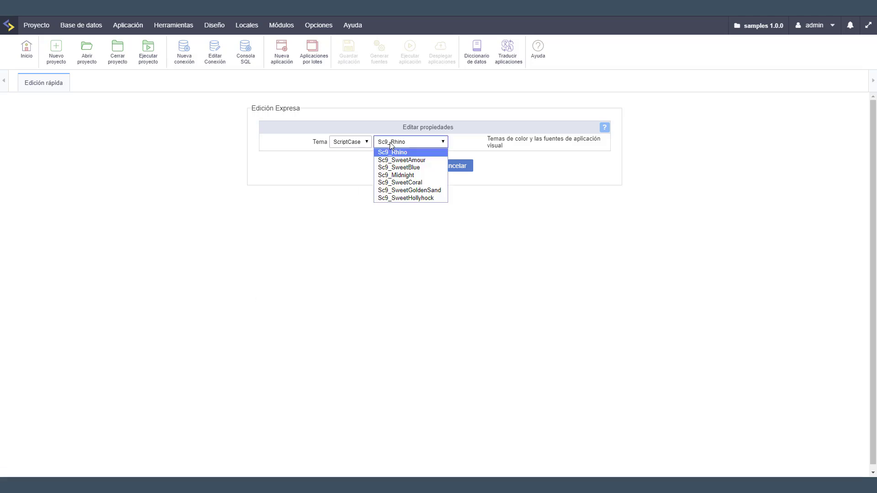
click(388, 175)
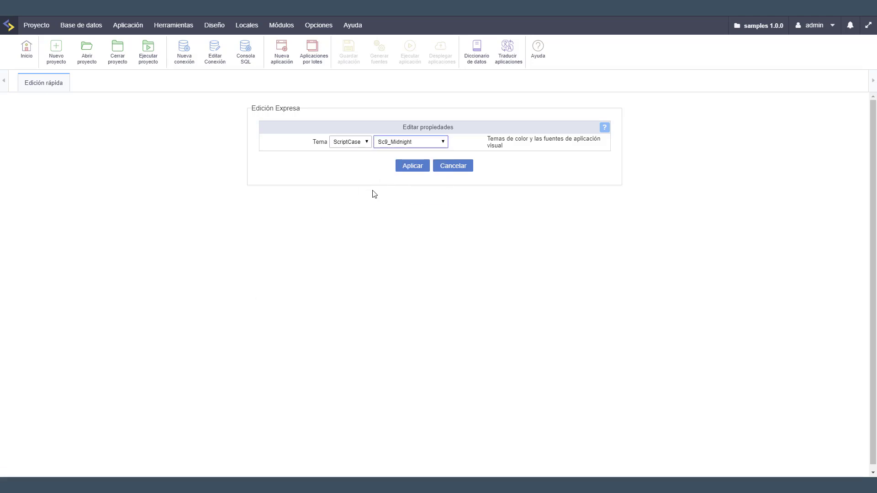
click(407, 167)
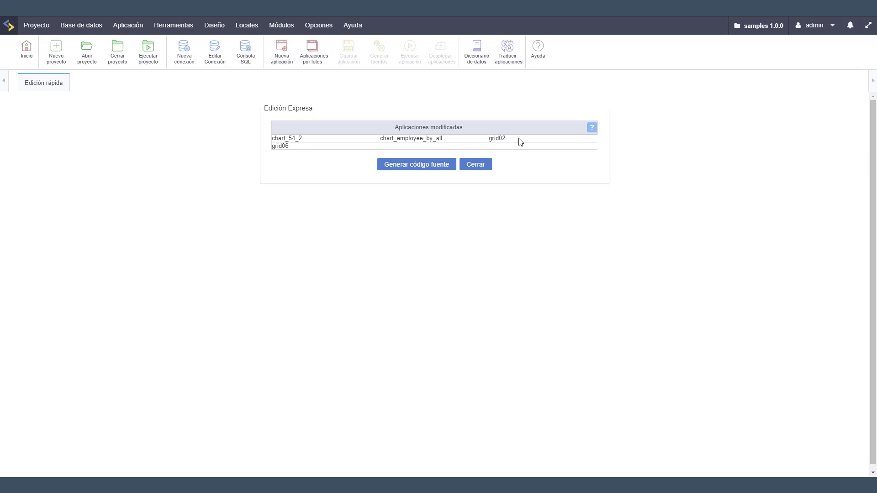
click(424, 169)
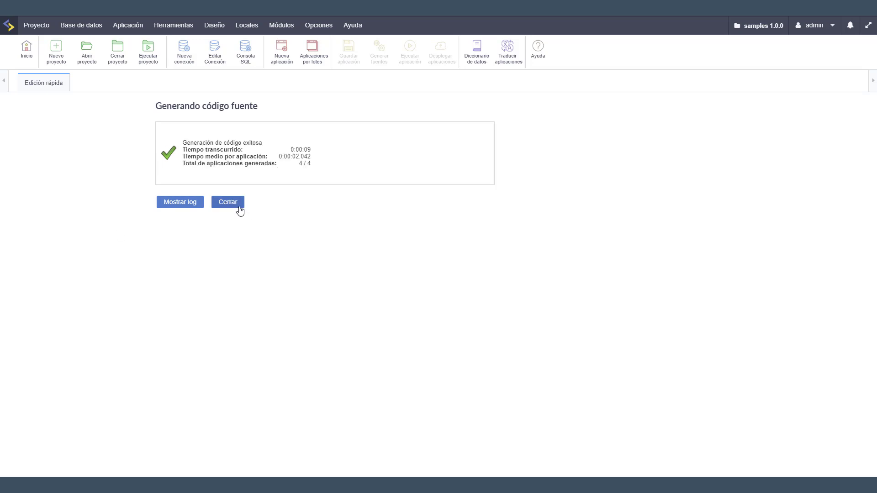
Step: Close the source generation result and open the default values (Valores predeterminados) in the system configuration
click(239, 209)
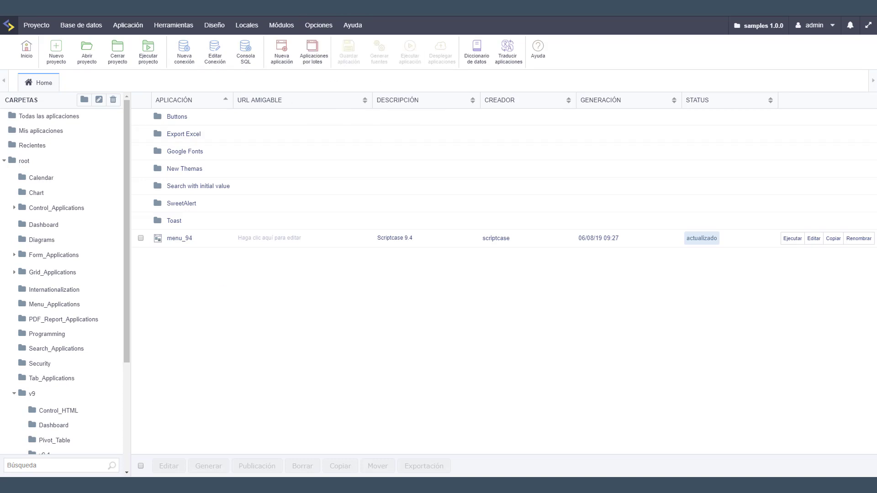
click(318, 25)
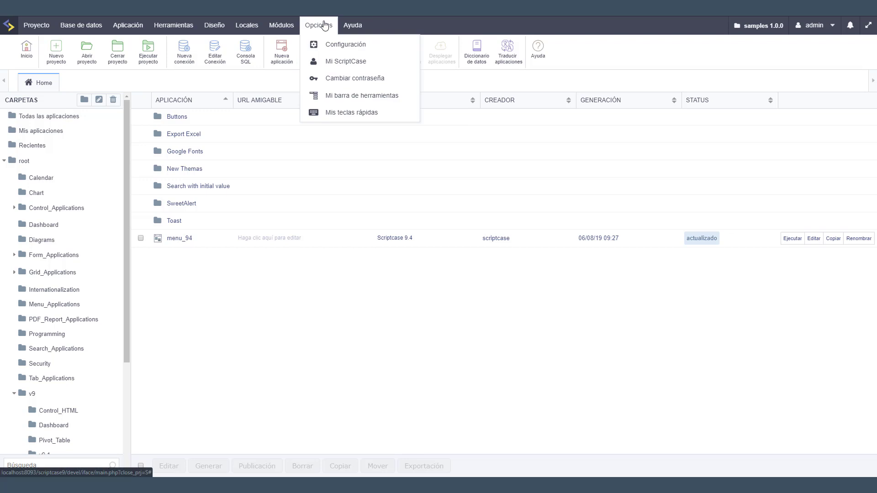
click(334, 49)
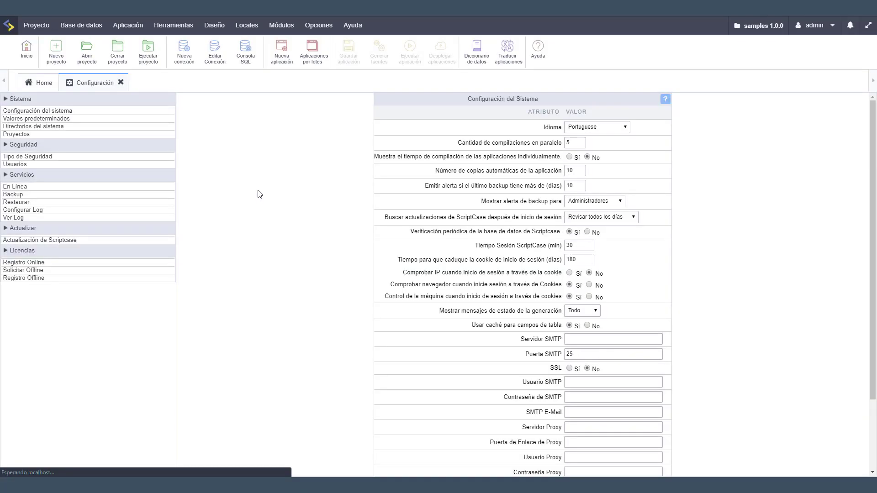
click(36, 122)
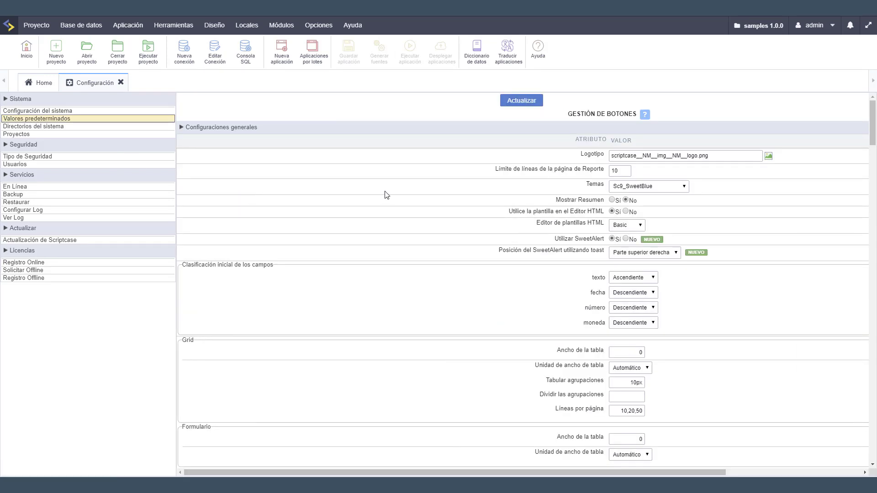
Step: Set the system-wide default theme to Sc9_Midnight, save the default values and close the configuration
key(ctrl+plus)
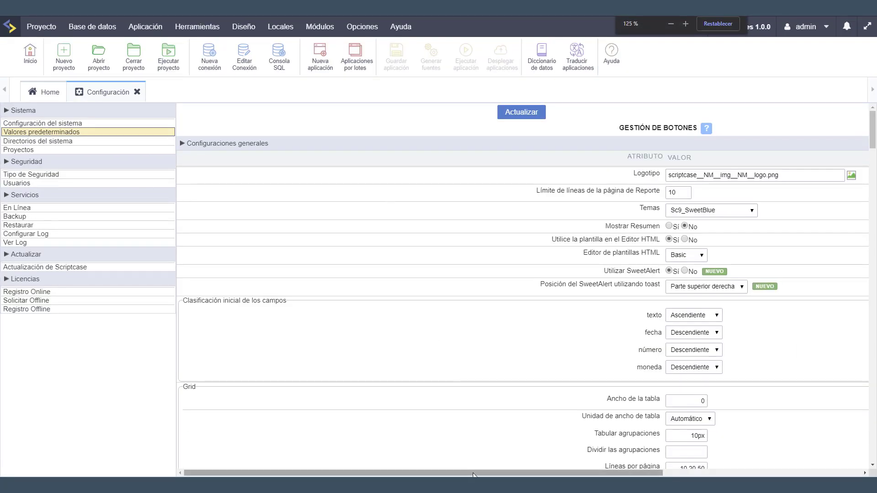
drag(478, 476, 657, 476)
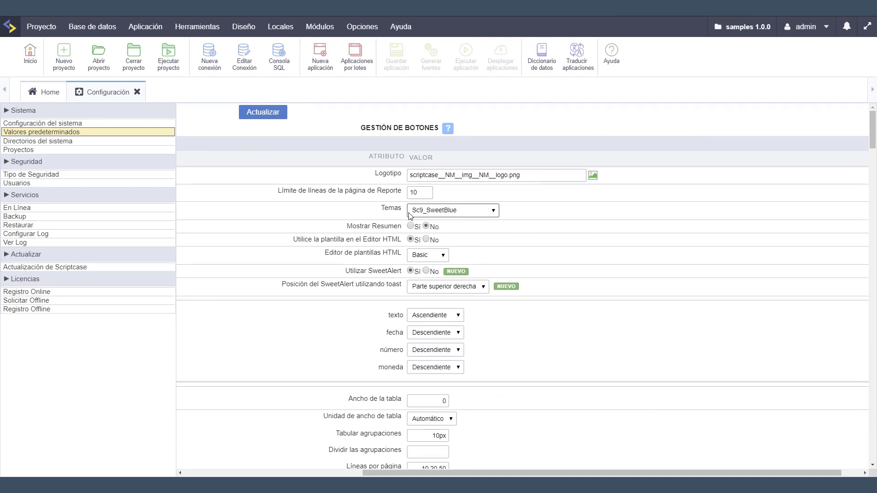
click(453, 211)
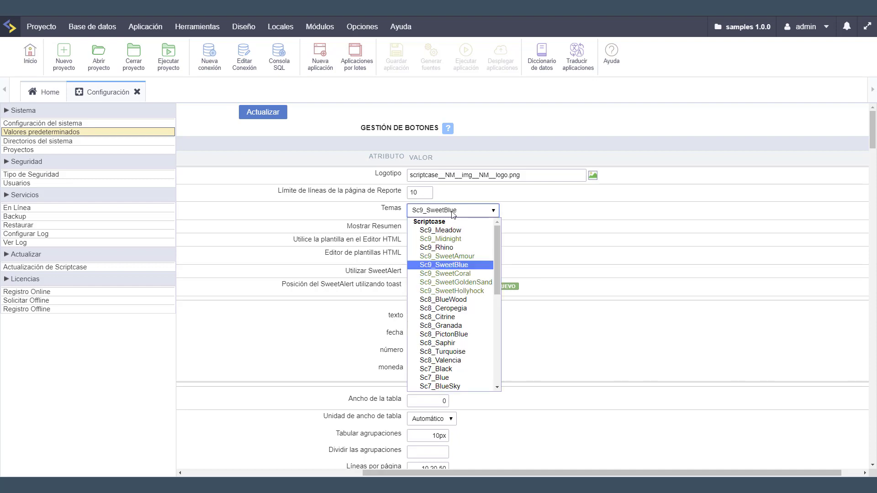
click(466, 242)
scroll(483, 235, down, 20)
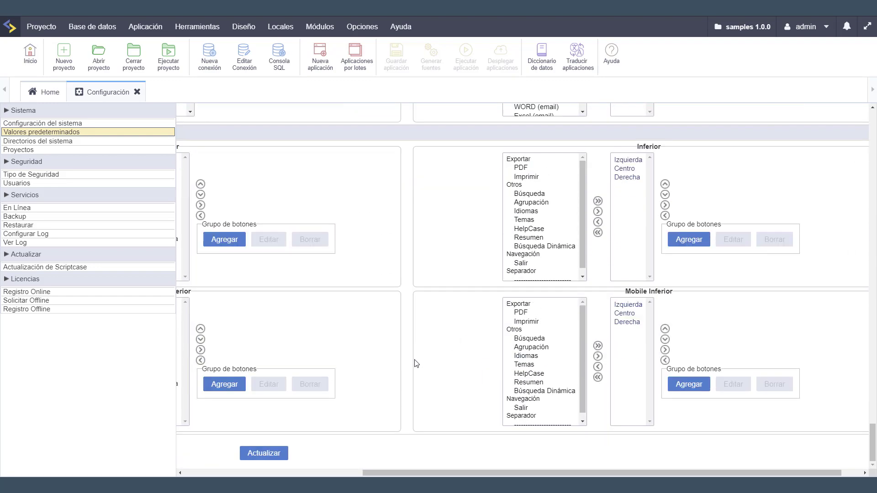
click(260, 455)
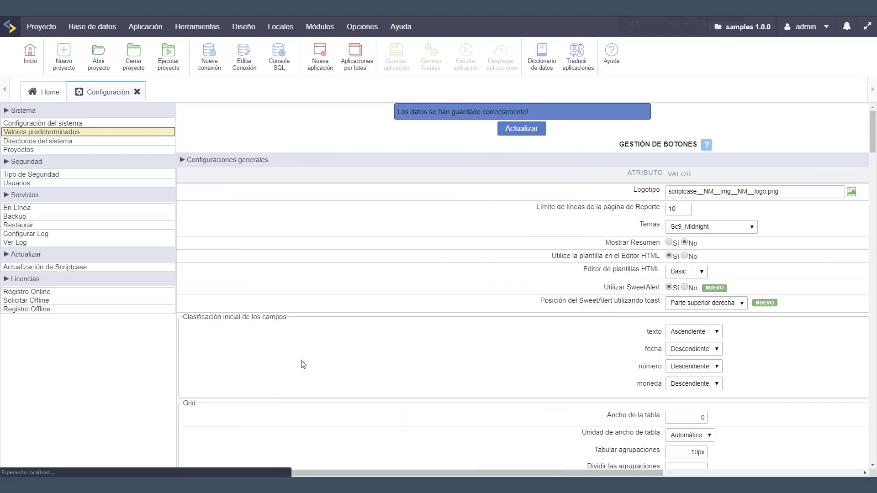
click(588, 183)
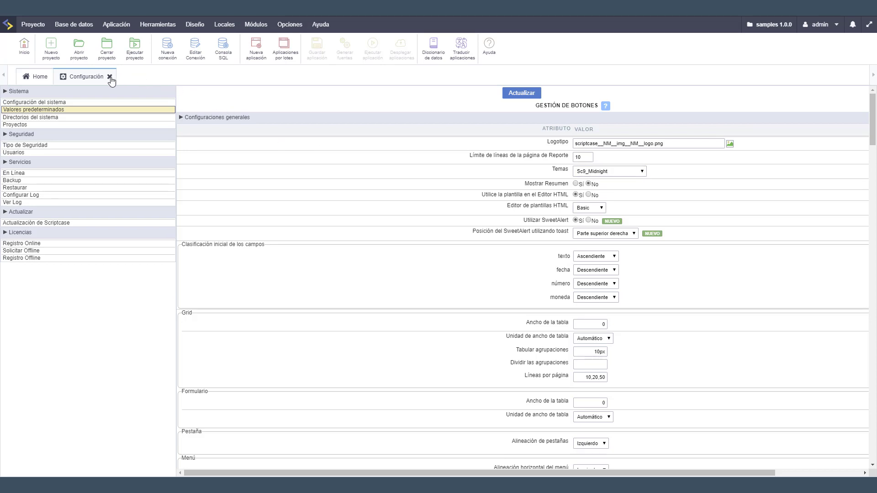
click(115, 100)
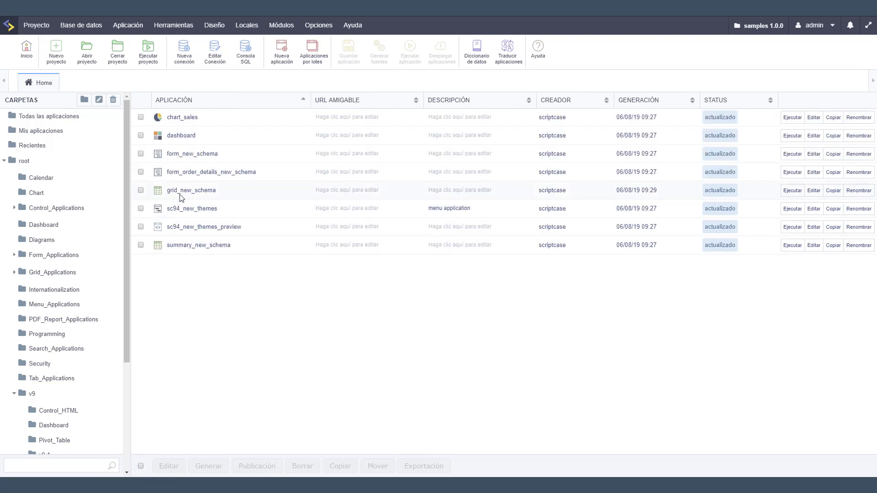
Step: Open the grid_new_schema application and set its layout theme to Sc9_Midnight
click(180, 192)
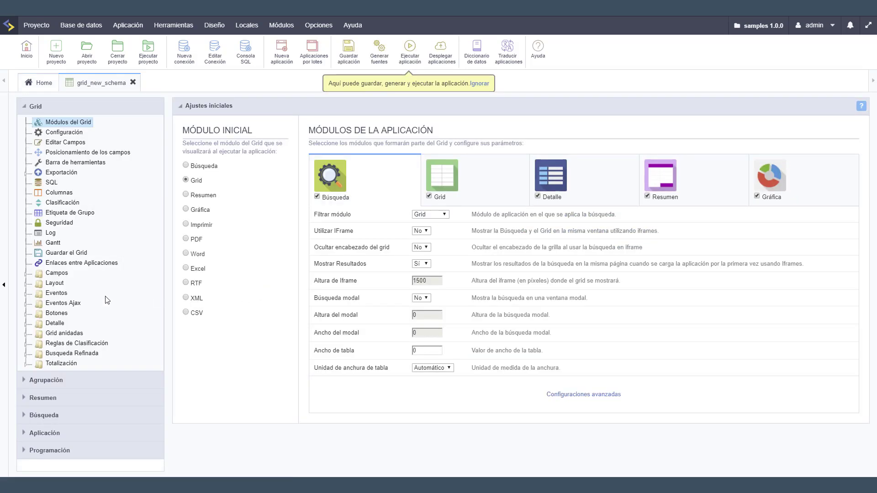
click(55, 284)
click(74, 303)
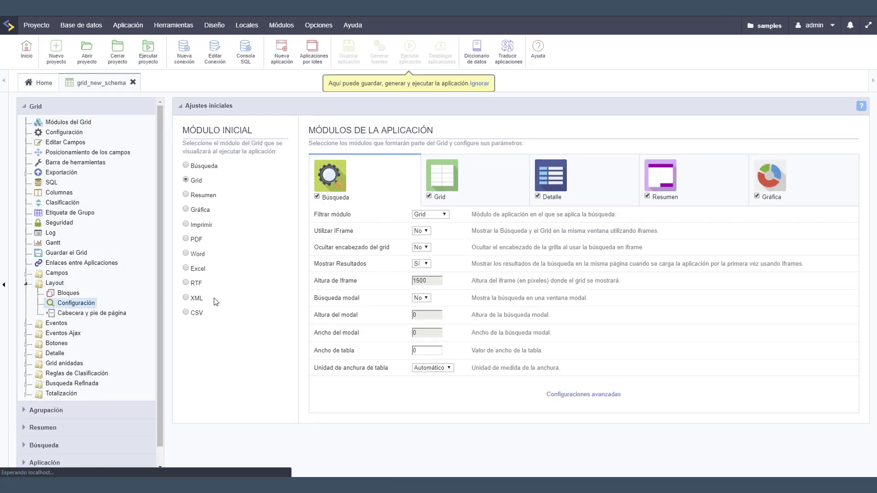
click(350, 185)
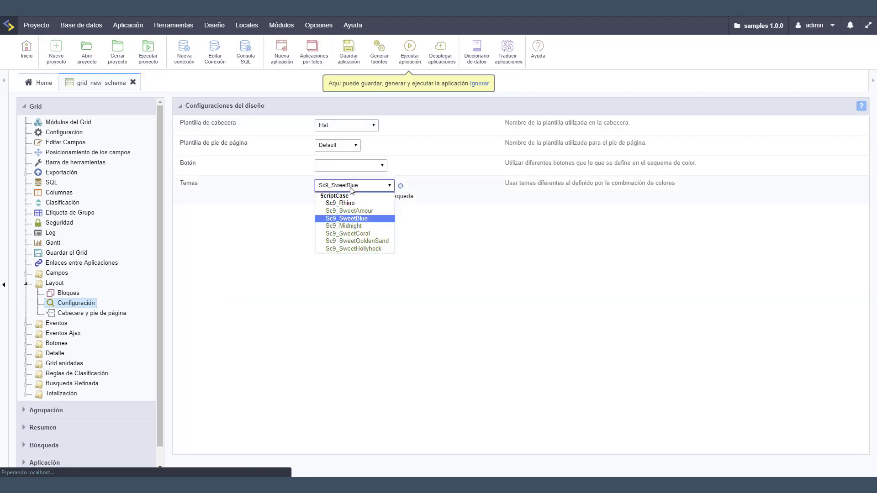
click(353, 227)
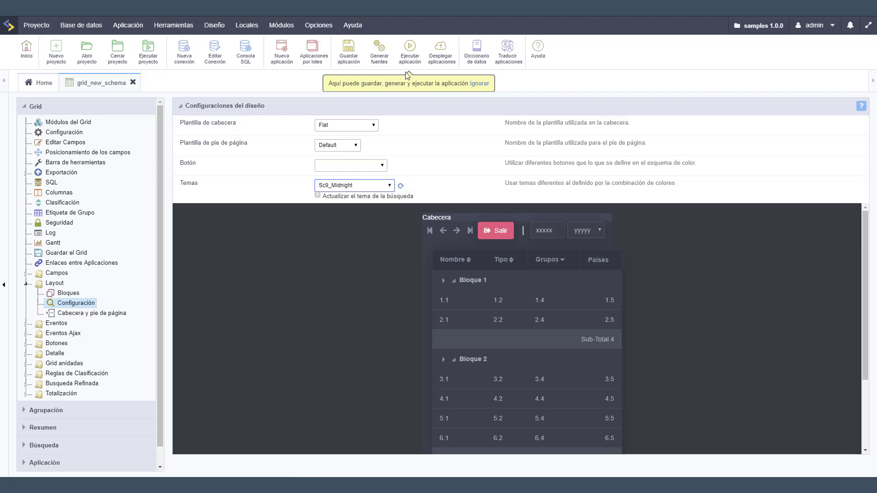
Step: Run grid_new_schema, browse result pages 2 to 4, return to page 2 and filter by the first listed employee
click(410, 69)
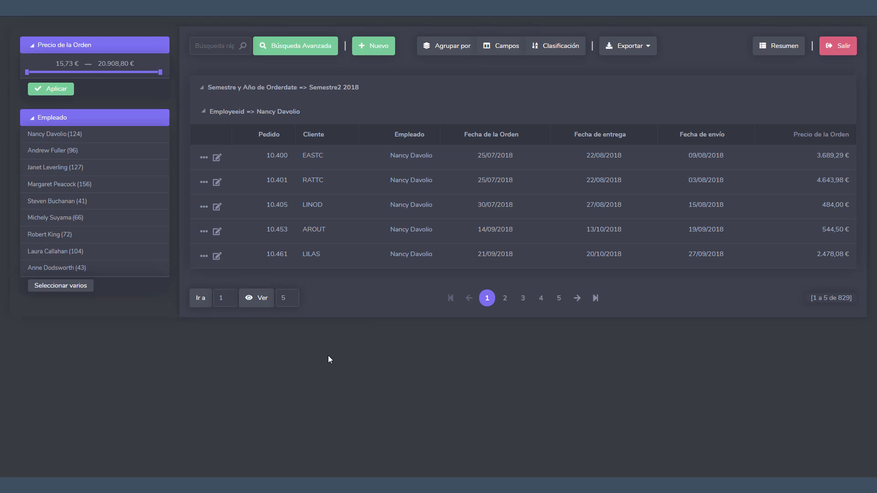
click(504, 298)
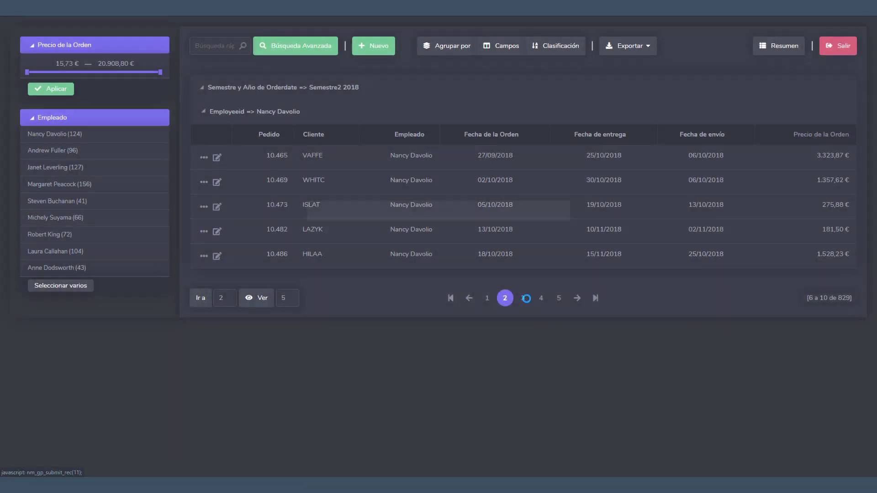
click(524, 298)
click(542, 298)
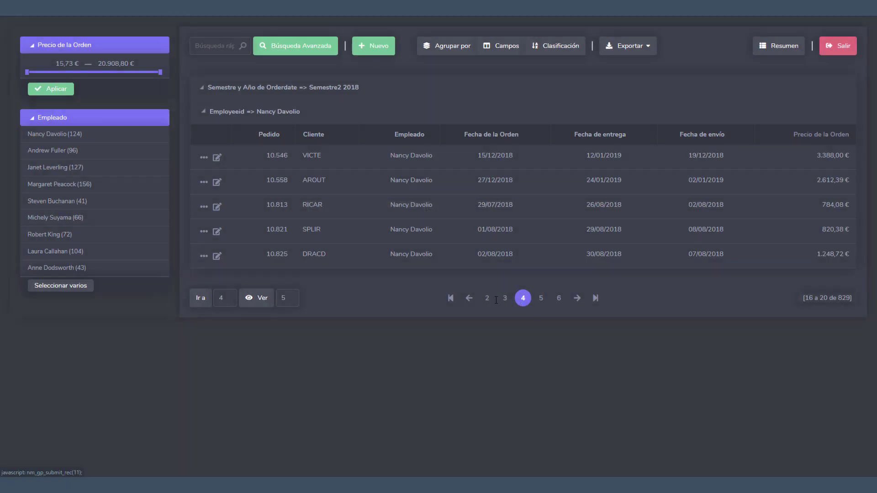
click(487, 298)
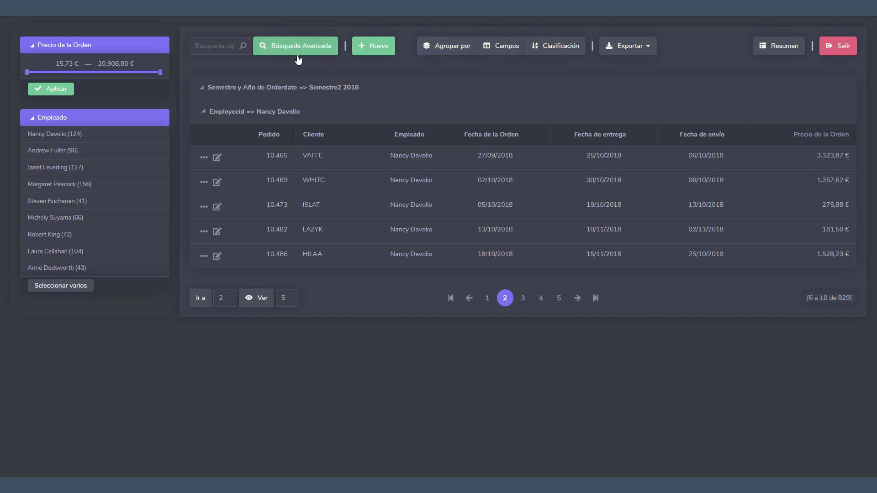
click(71, 135)
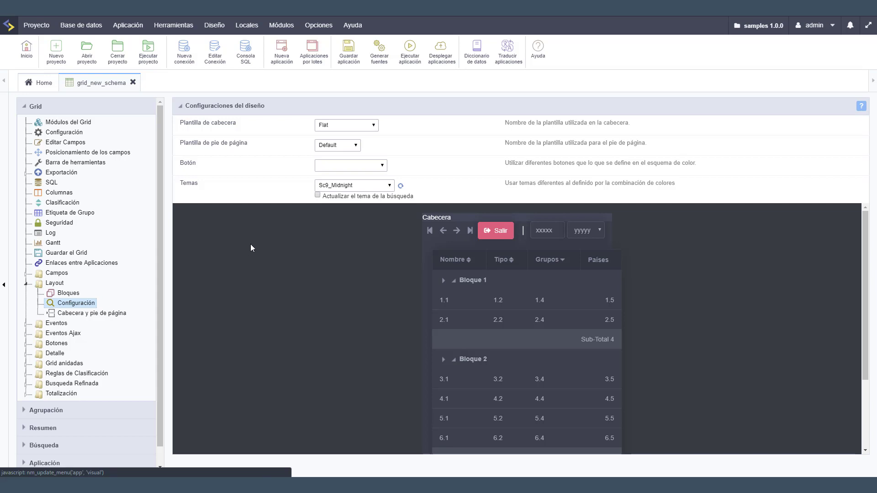
Step: Start a new Calendario application on the conn_example connection and create a table named calendar for it
click(281, 48)
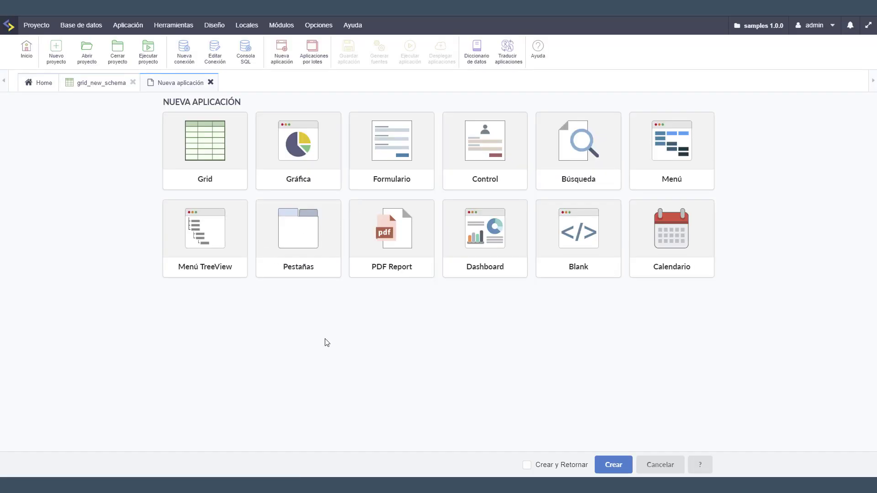
click(683, 254)
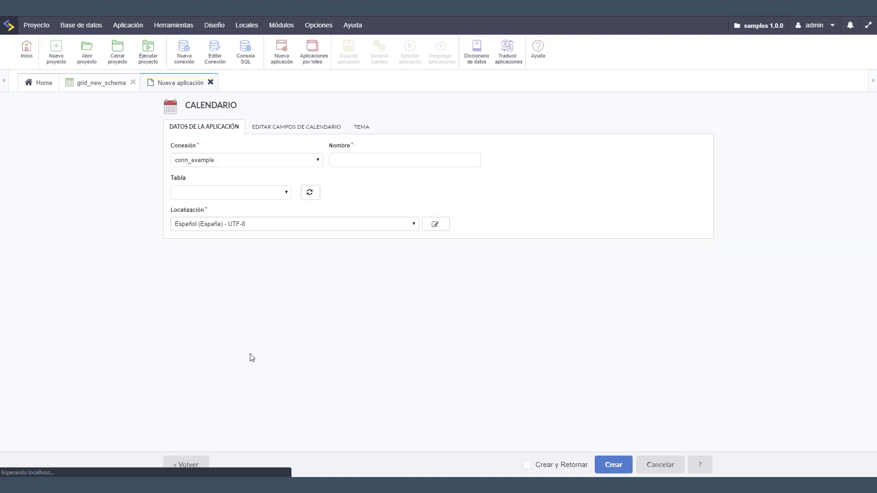
click(288, 193)
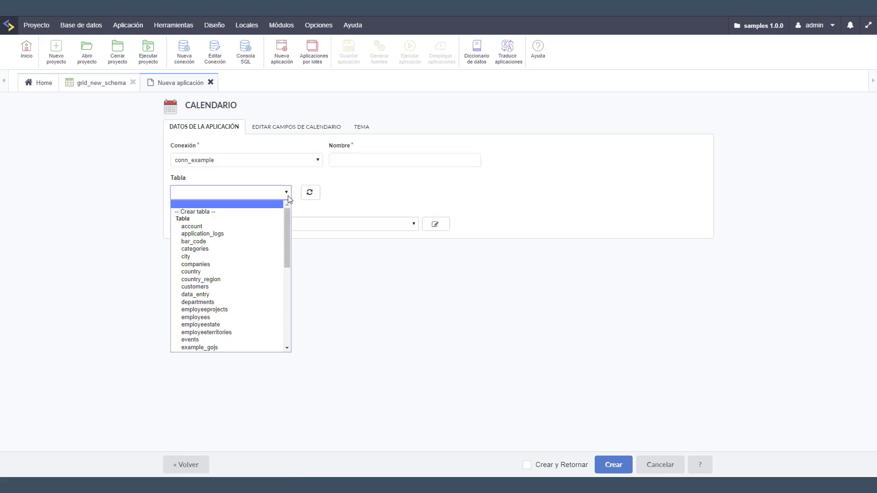
click(262, 215)
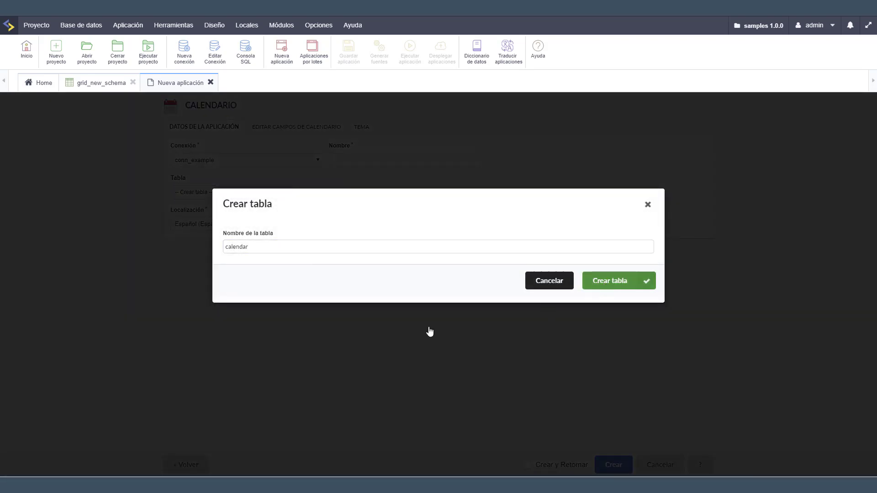
click(430, 332)
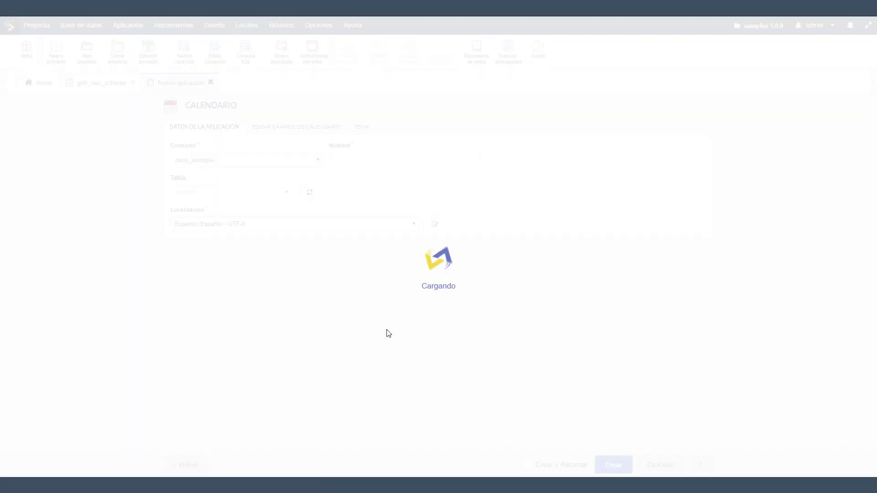
Step: Check the new application's calendar field mapping and theme, and create the calendar application
click(360, 131)
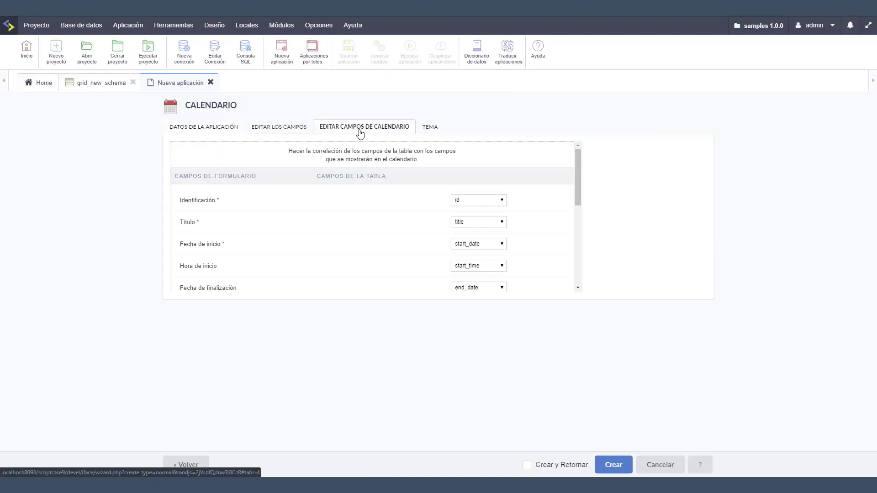
click(420, 130)
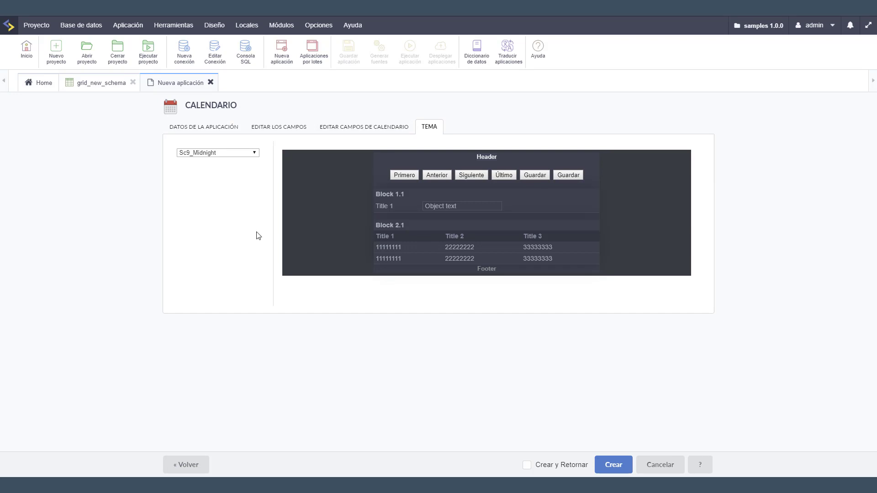
click(609, 466)
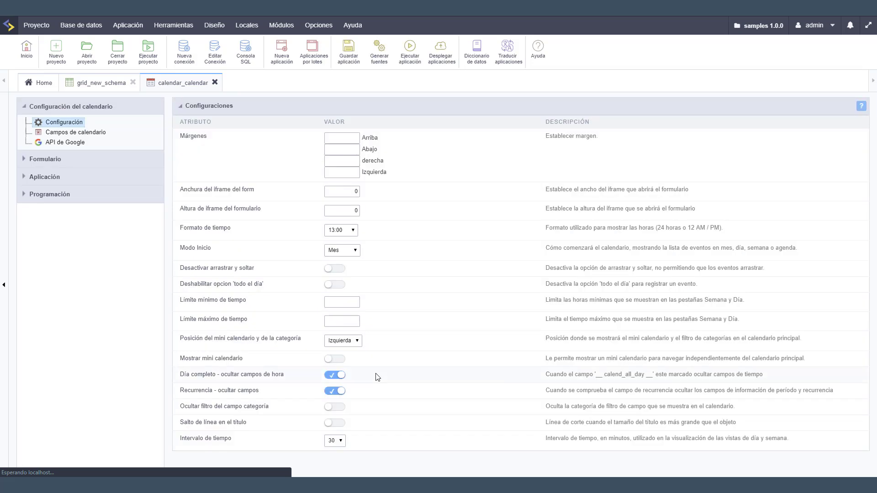
Step: Run the calendar application, view the new event form for 08/08/2019, and close both without saving
click(409, 51)
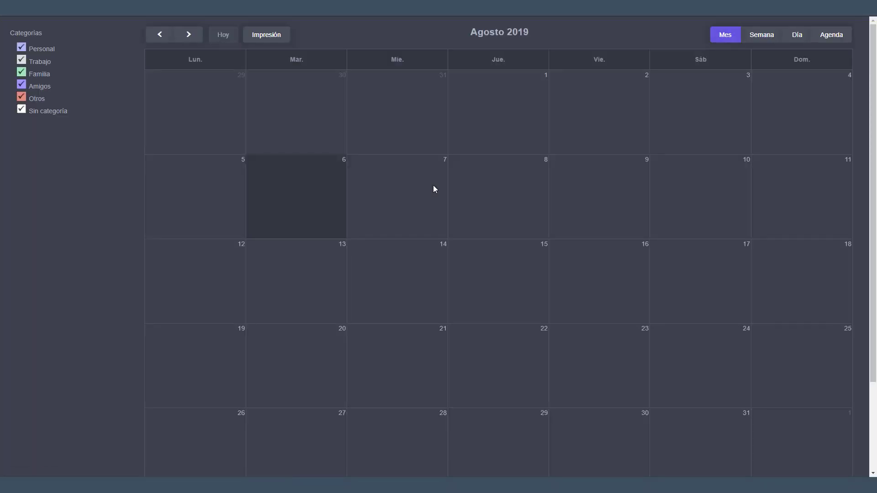
click(501, 204)
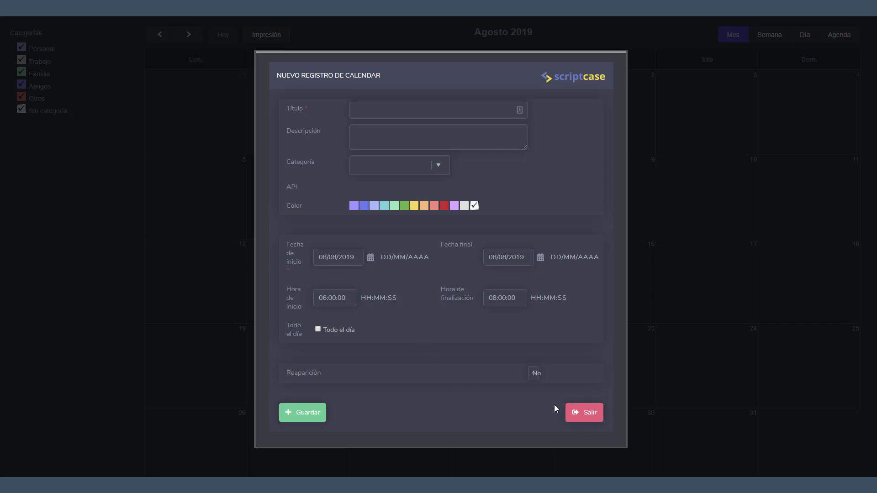
click(582, 414)
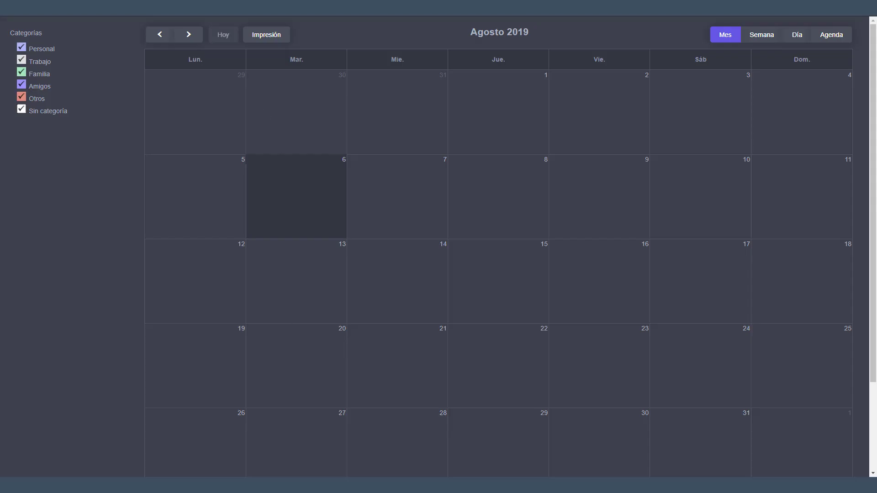
key(ctrl+w)
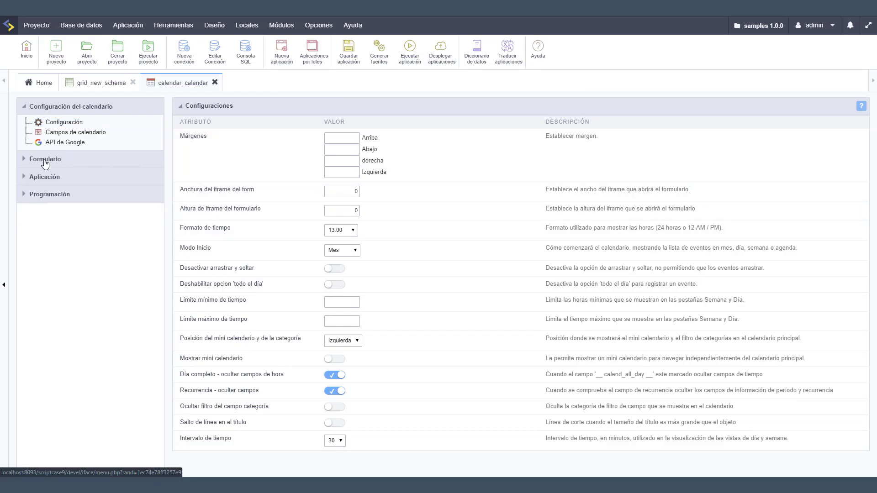
Step: Set the calendar form's layout theme to Sc9_SweetCoral
click(45, 160)
click(54, 316)
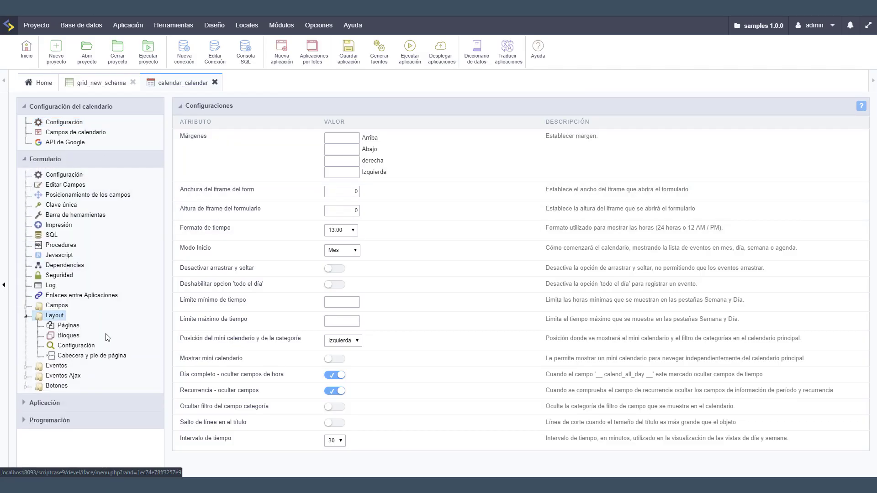
click(75, 346)
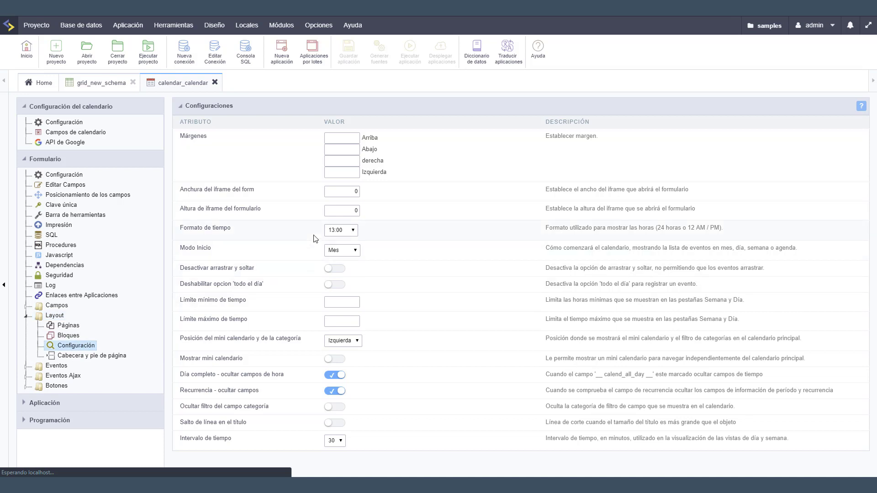
click(350, 185)
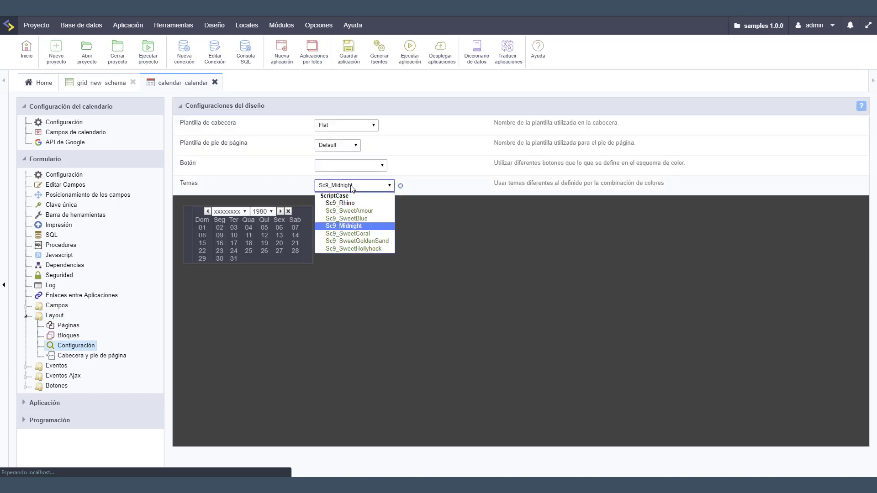
click(368, 234)
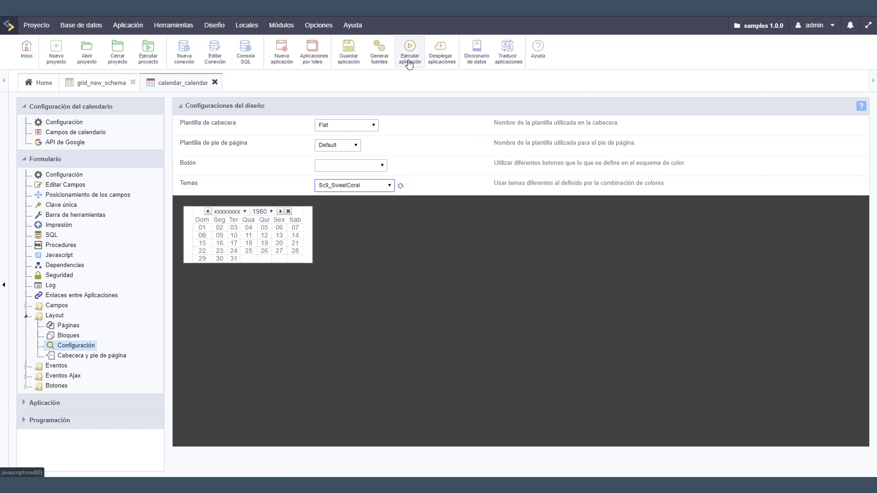
Step: Run the calendar application, view the new event form for 06/08/2019, and exit it without saving
click(410, 48)
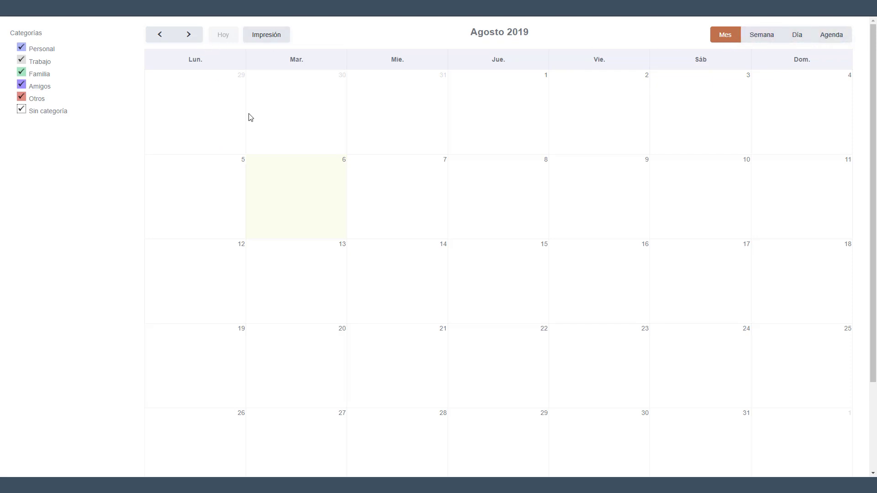
click(309, 197)
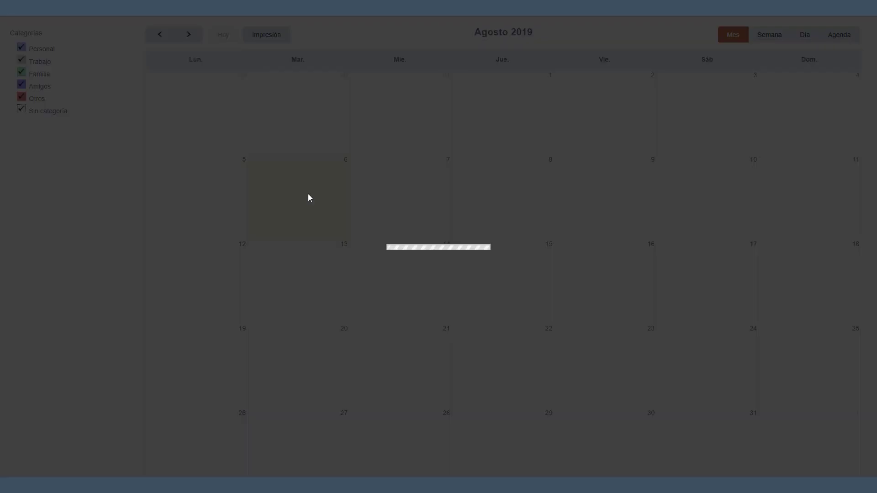
scroll(525, 180, up, 1)
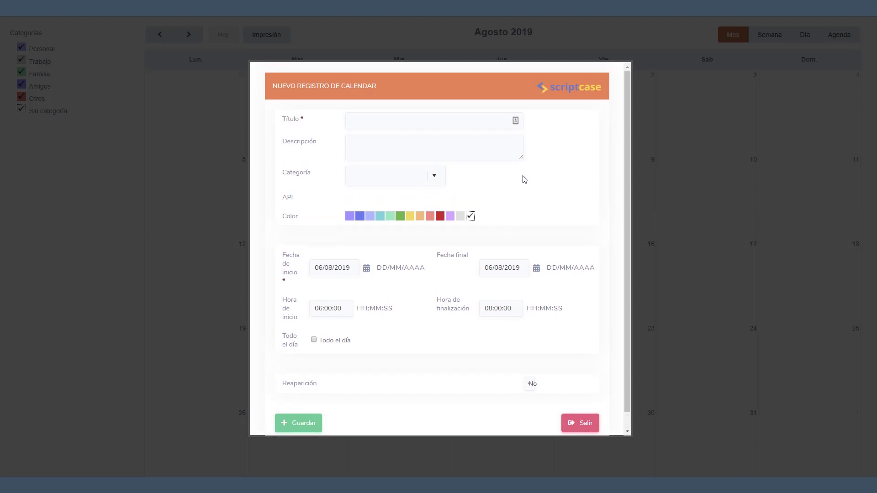
click(580, 419)
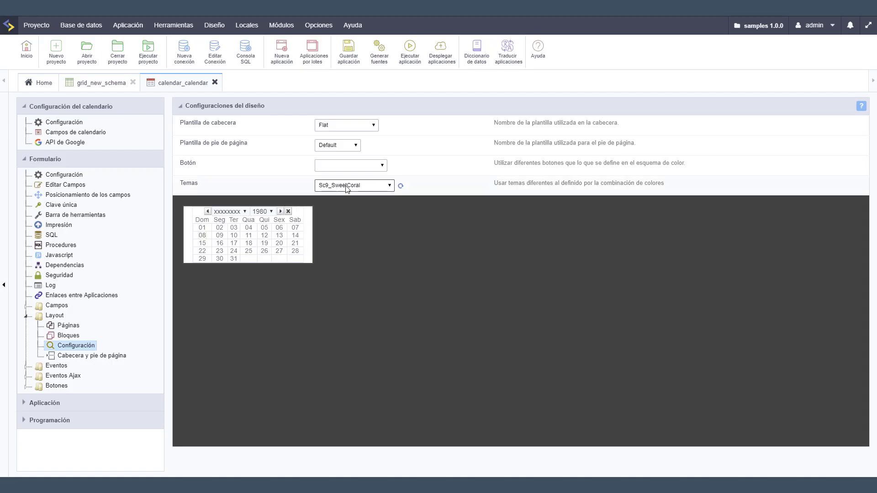
Step: Switch the calendar's theme to Sc9_SweetAmour and run the application to preview it
click(346, 186)
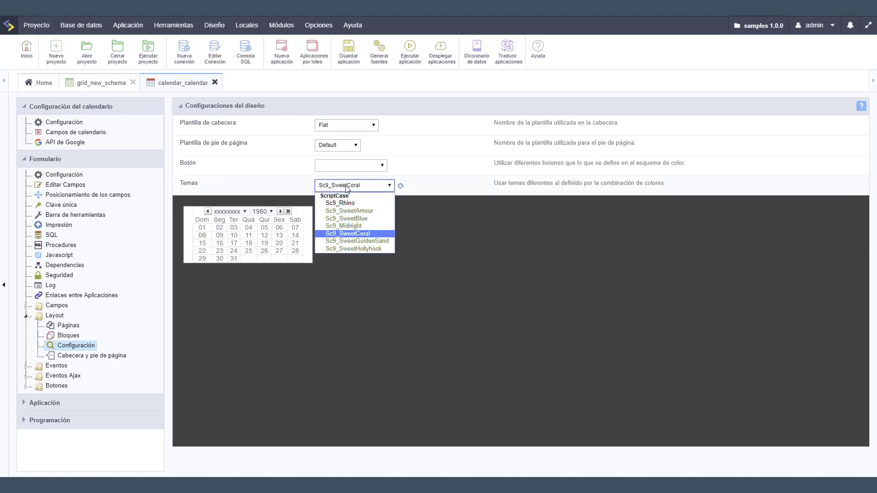
click(365, 210)
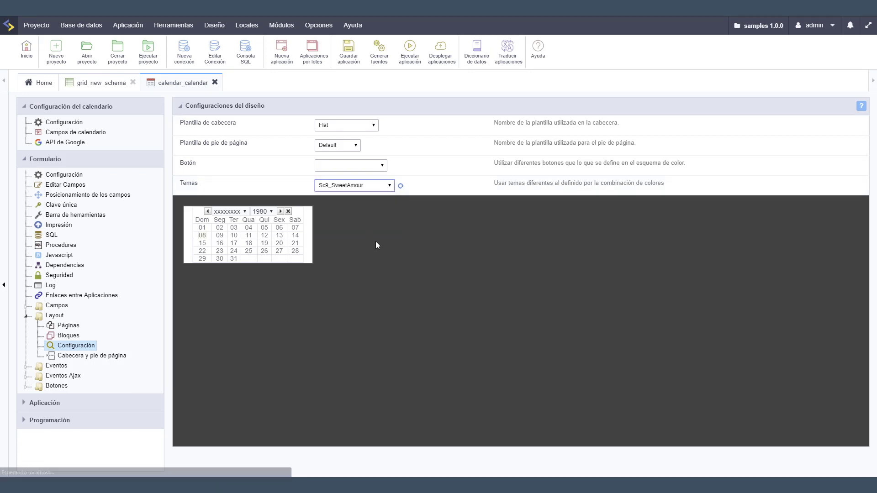
click(410, 58)
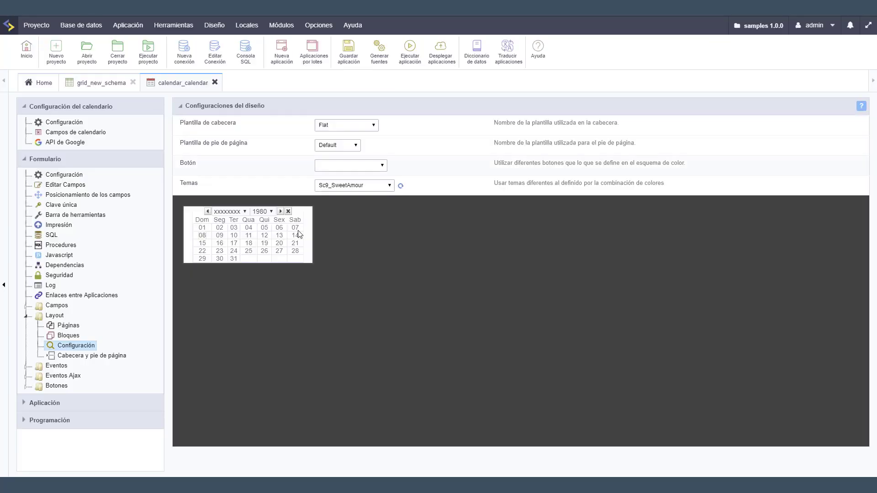
Step: Set the calendar's theme back to Sc9_Midnight and save the application
click(345, 188)
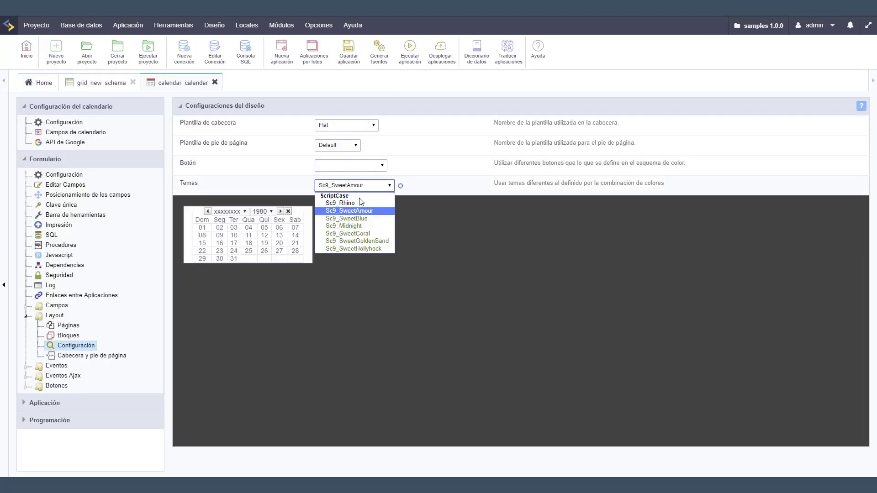
click(365, 226)
click(349, 51)
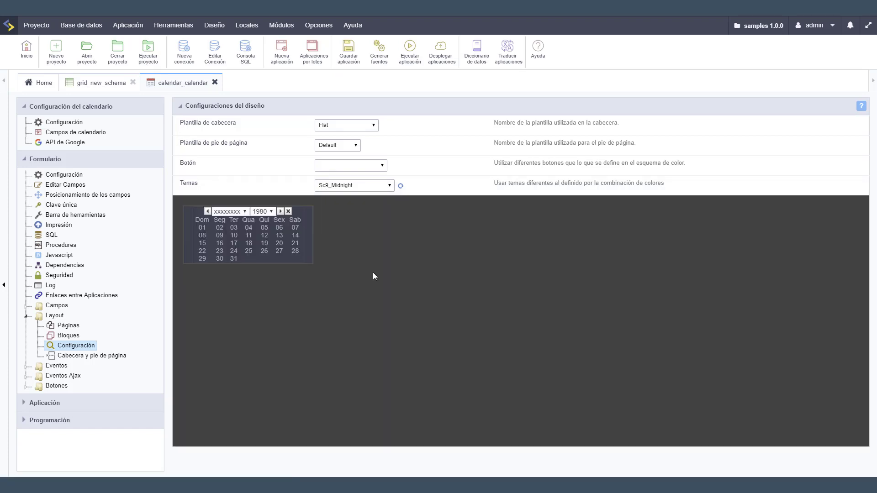
Step: Create a new Formulario application on the departments table of conn_example, checking its theme before creating it
click(280, 54)
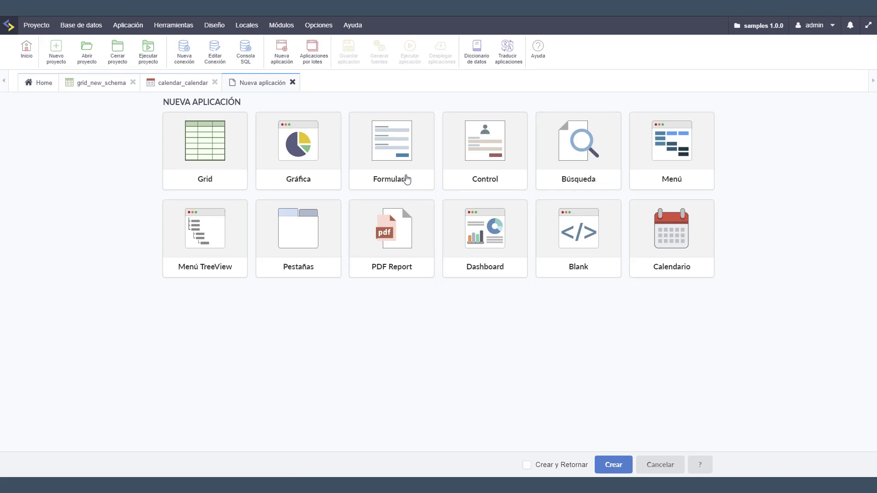
click(402, 178)
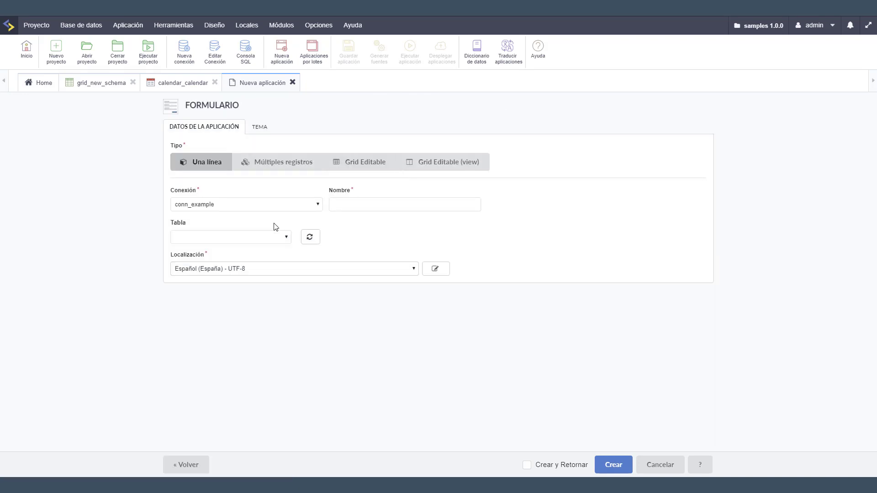
click(244, 239)
text(departments)
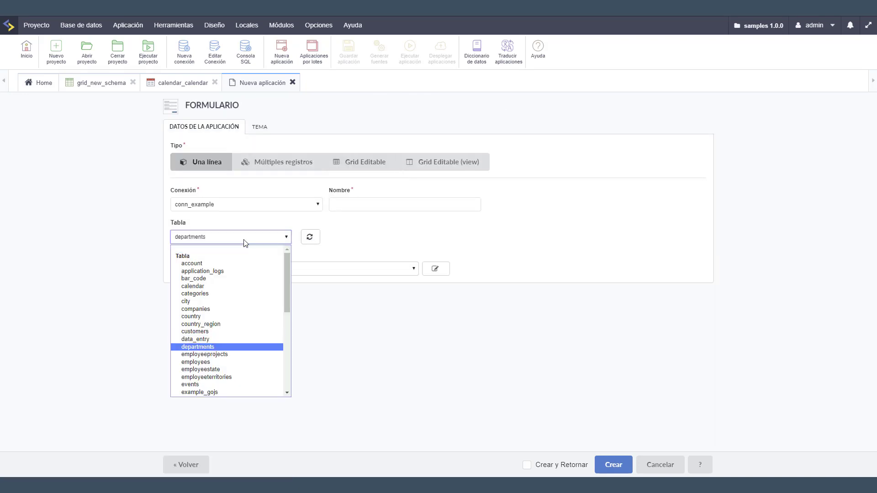
click(223, 345)
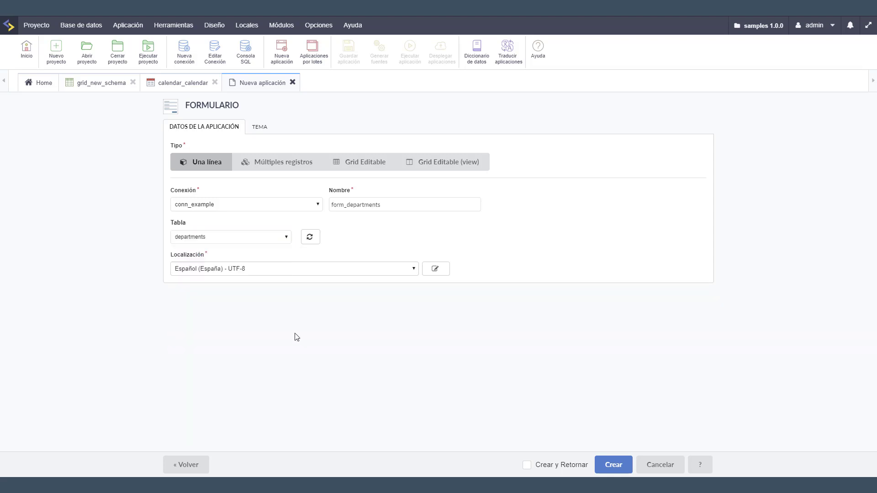
click(331, 130)
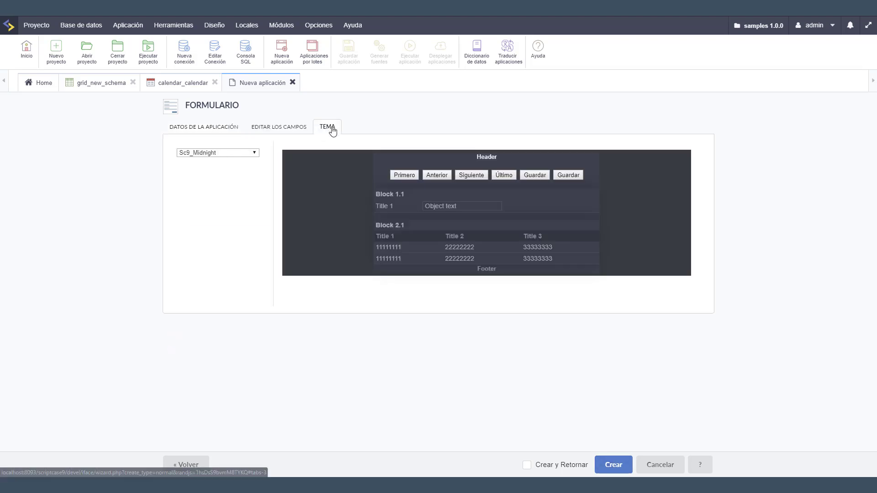
click(614, 465)
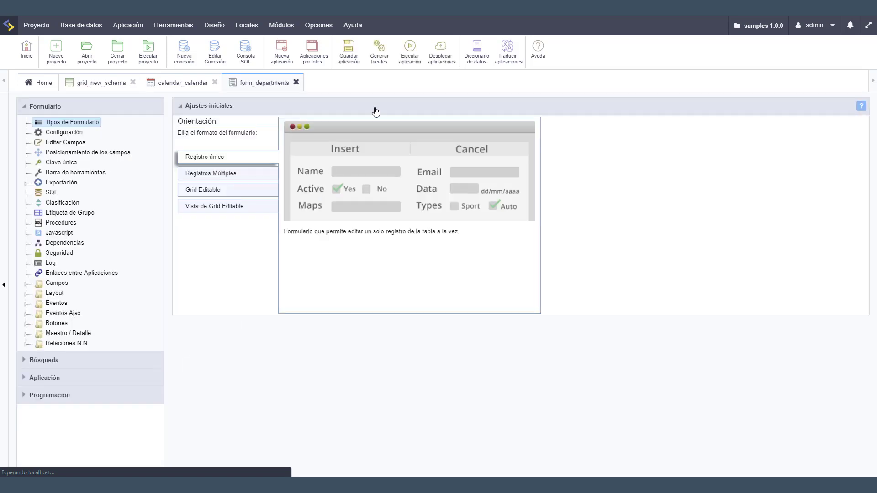
Step: Run the departments form, browse to records 2 and 3, and return to record 1
click(409, 51)
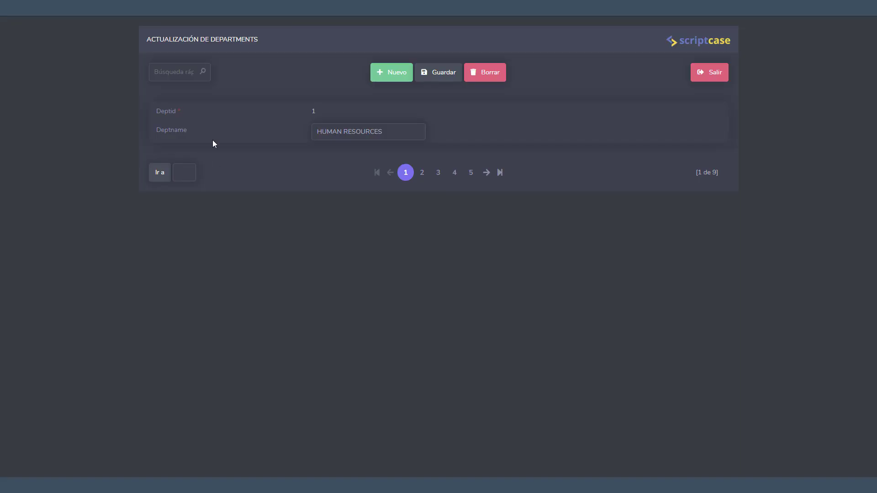
click(421, 172)
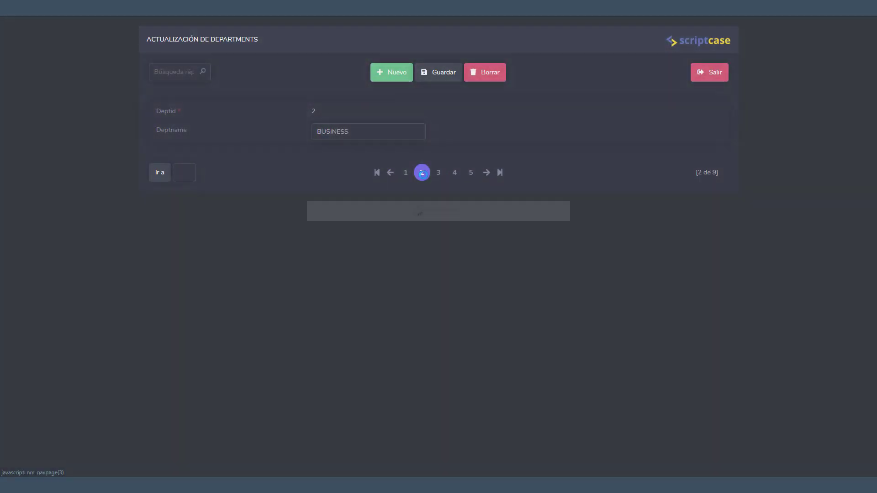
click(438, 172)
click(405, 173)
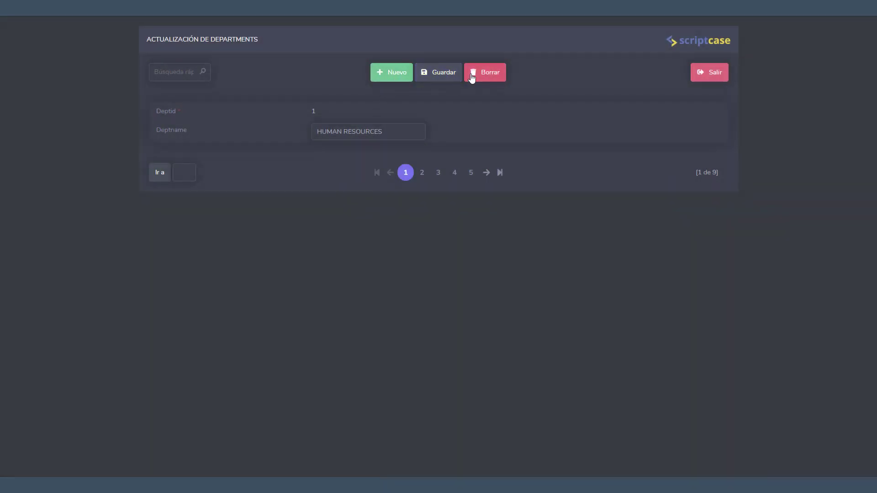
Step: Try to save a new department record with Deptname test and an empty Deptid, and dismiss the resulting message
click(392, 80)
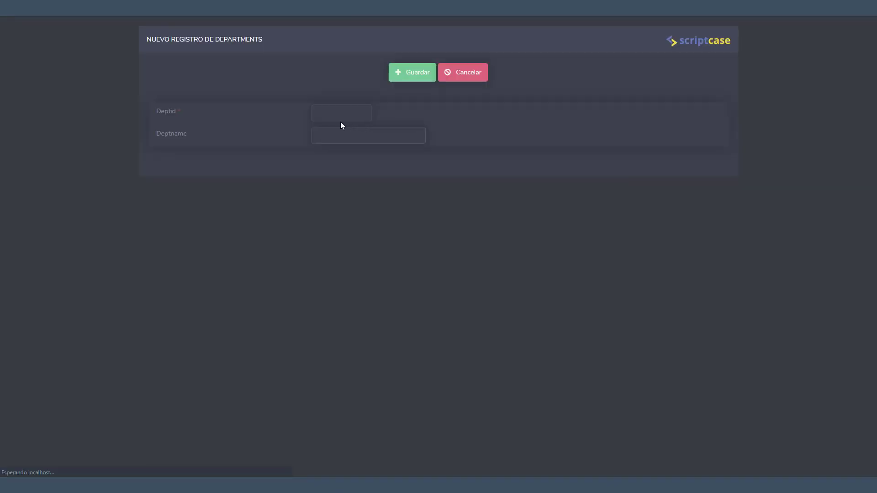
click(335, 113)
click(331, 137)
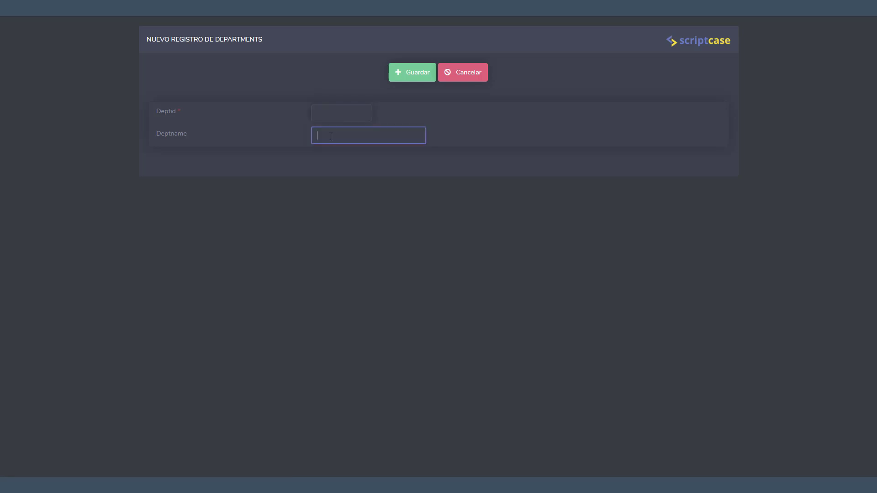
text(test)
click(391, 77)
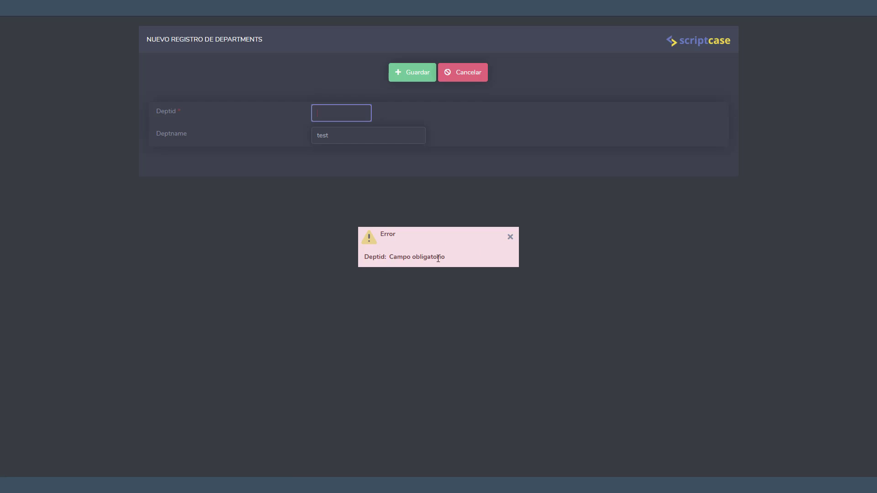
click(511, 238)
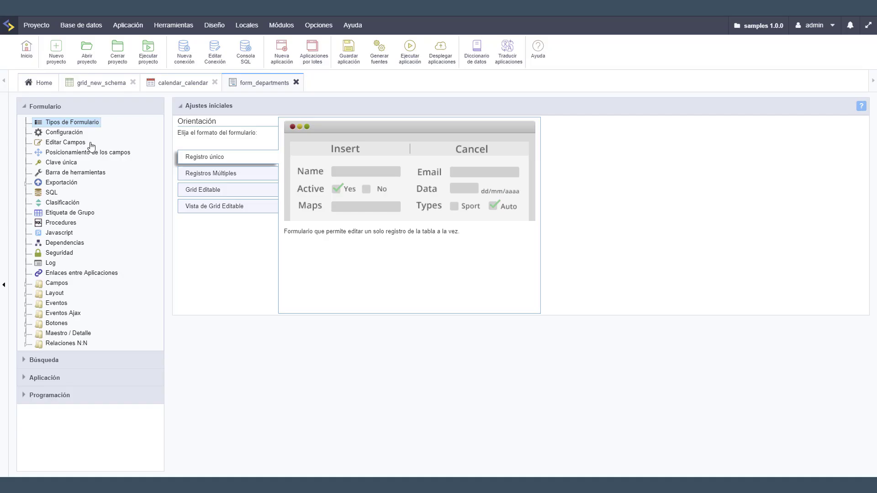
Step: Enable SweetAlert in the form application's notification settings and set its Toast position to Parte superior derecha
click(71, 377)
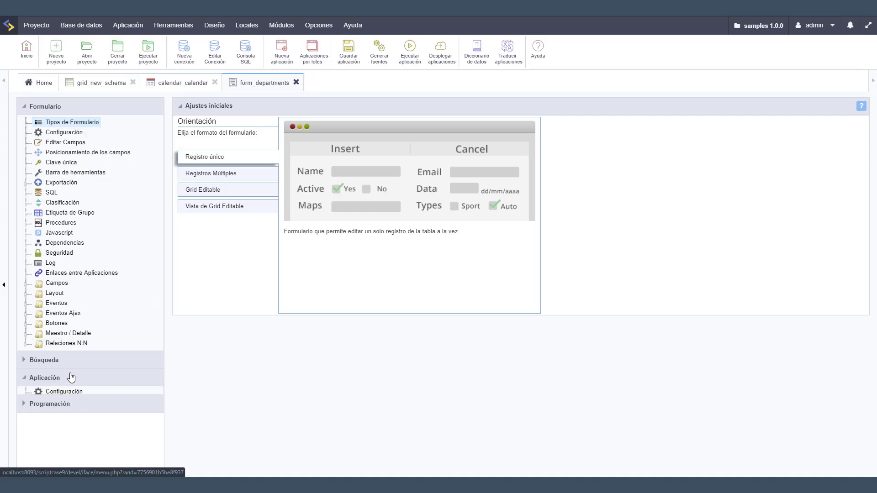
click(73, 394)
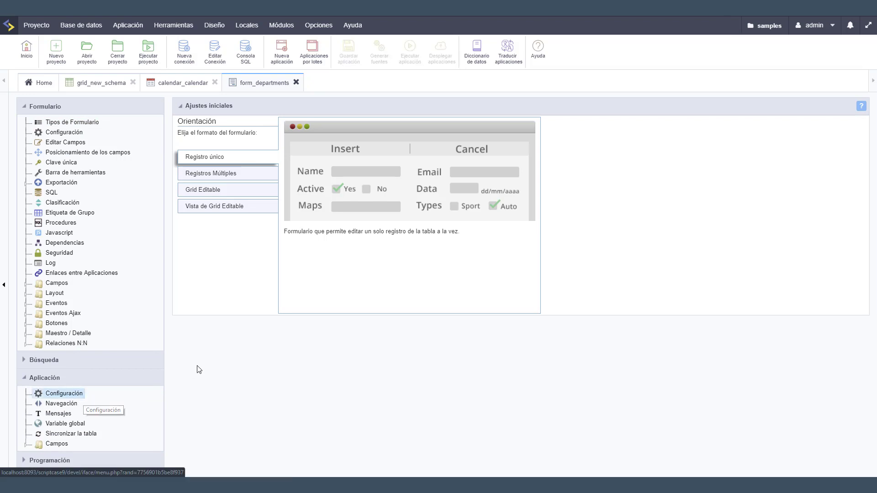
scroll(283, 324, down, 1)
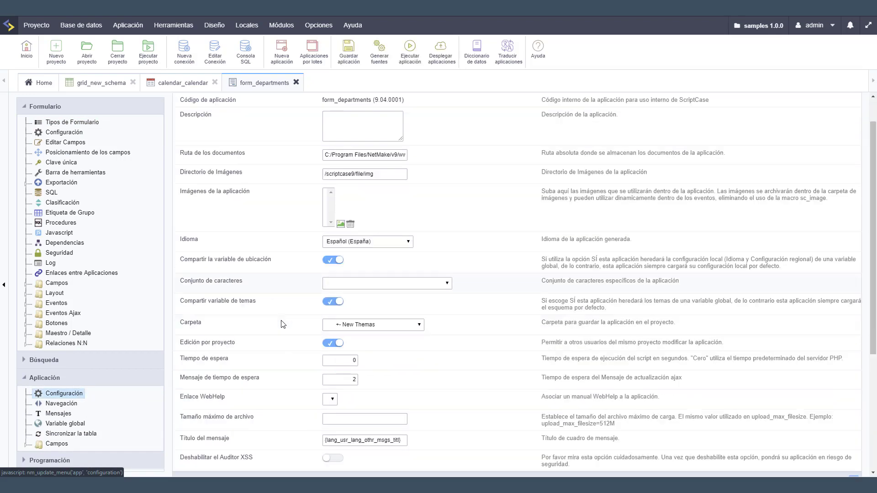
scroll(283, 324, down, 4)
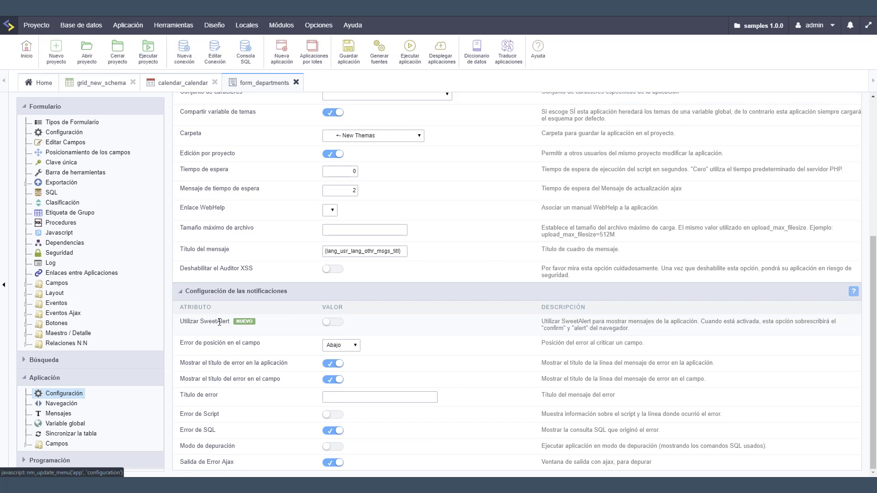
click(325, 322)
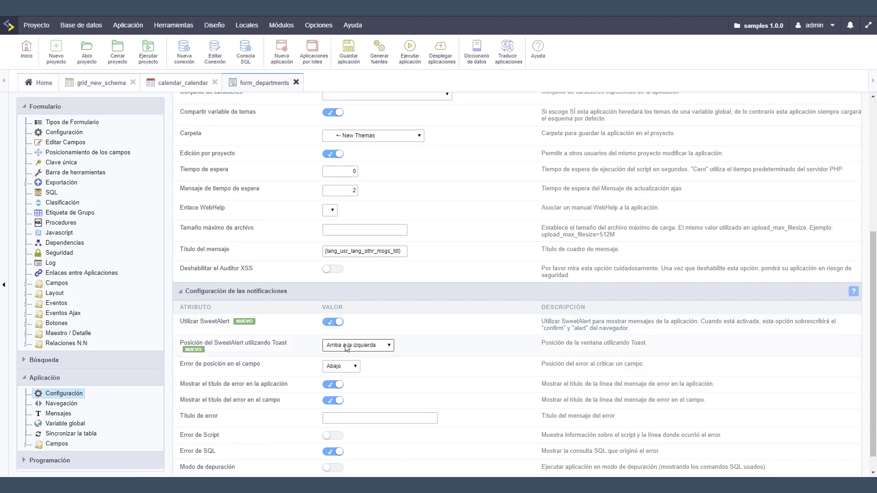
click(353, 349)
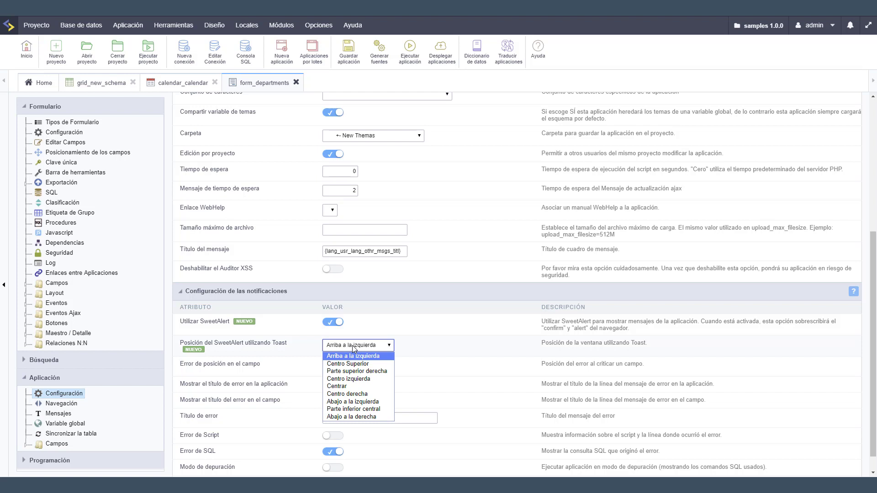
click(356, 371)
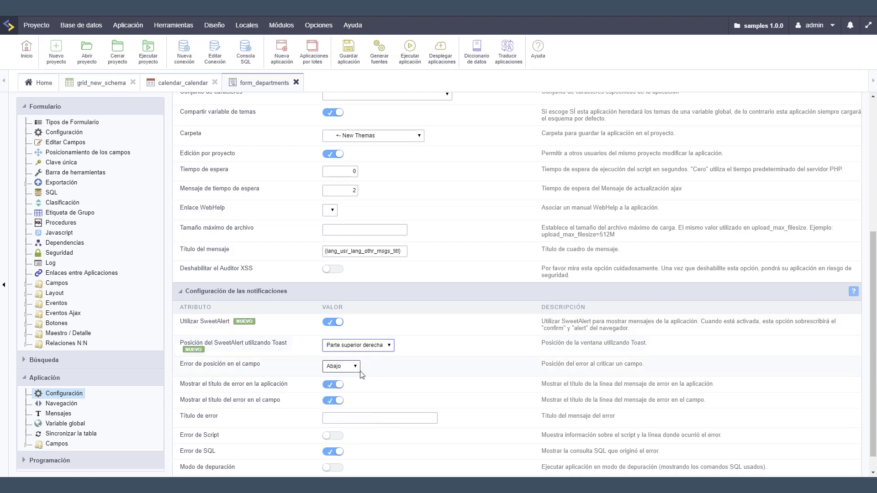
Step: Run the departments form, save a new record with Deptname test2, and leave the new-record entry
click(410, 51)
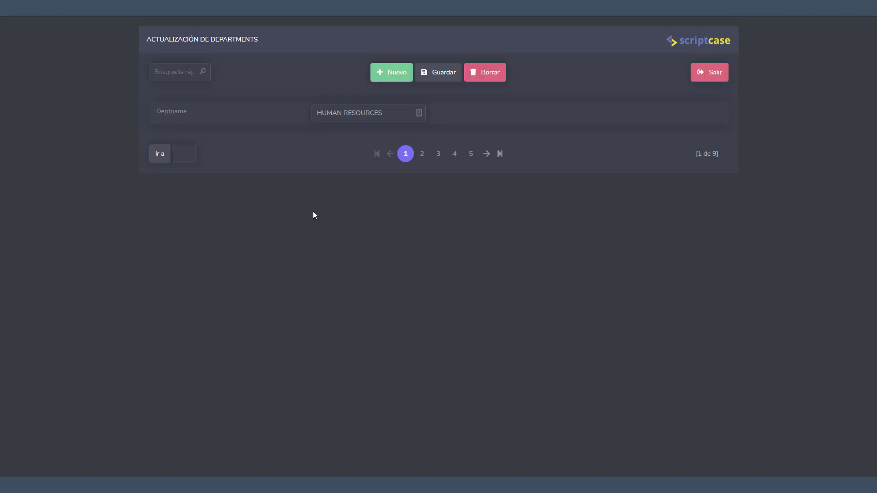
click(382, 76)
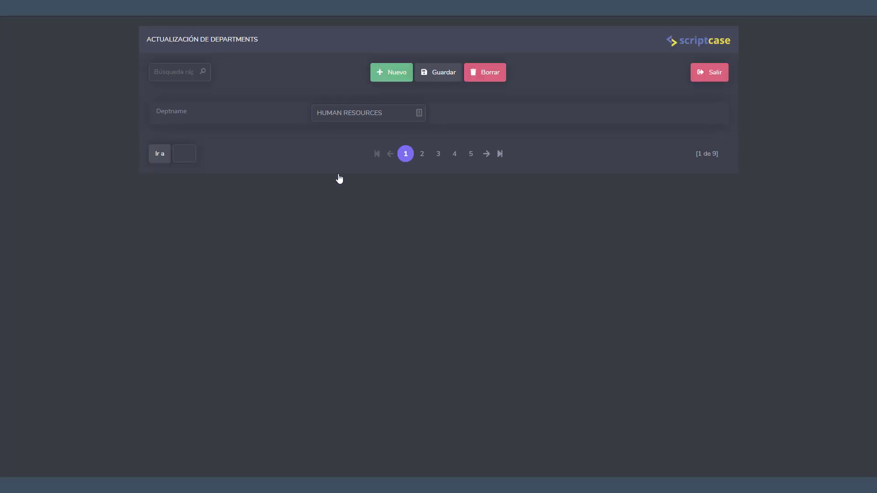
click(334, 119)
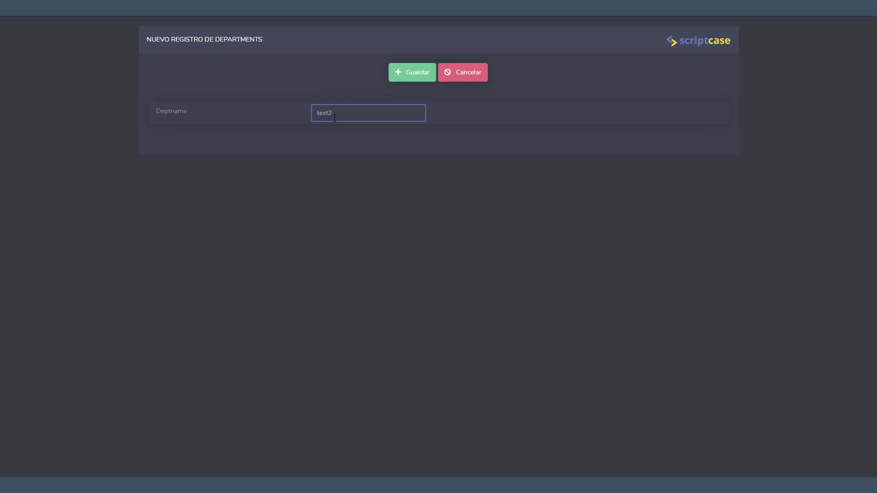
click(411, 79)
click(465, 78)
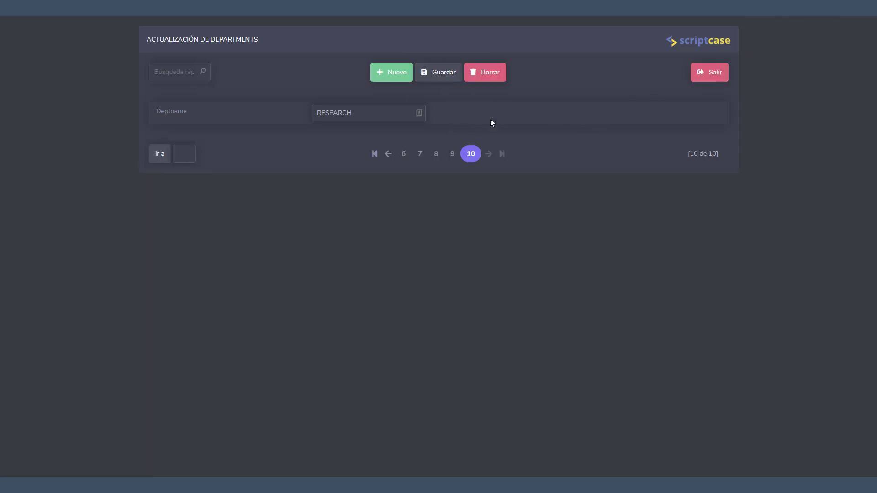
Step: Go to the first record, test2, and delete it, accepting the confirmation
click(374, 154)
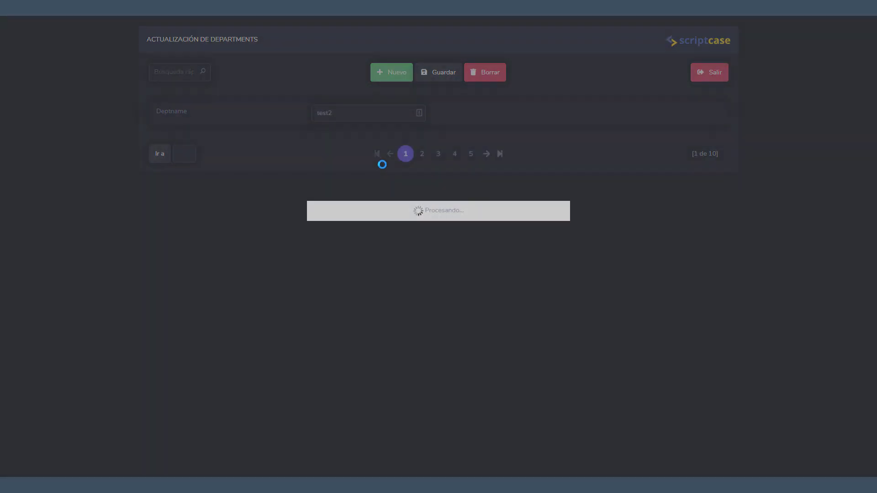
click(475, 78)
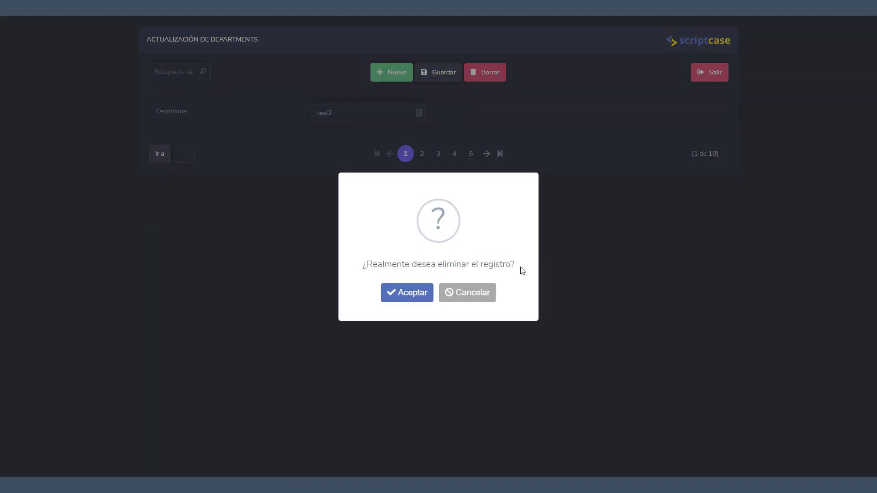
click(408, 298)
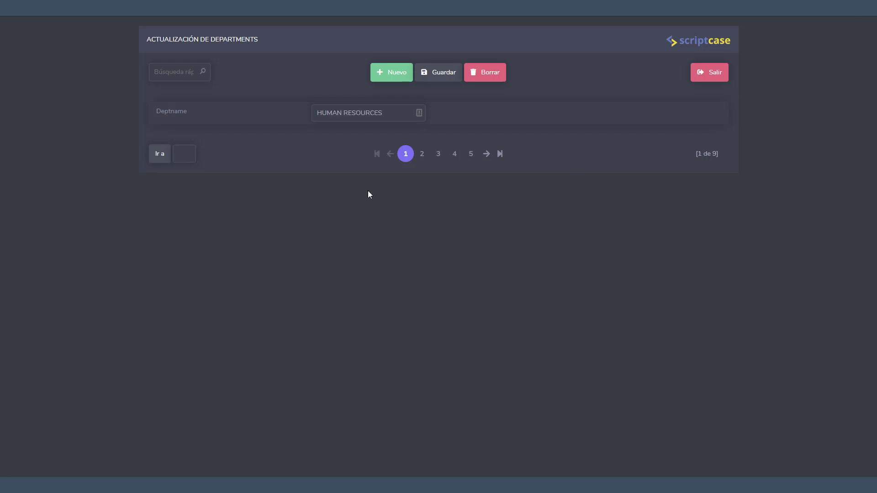
Step: Change the last record's Deptname to RESEARCH 1, save it, and return to the first record
click(496, 154)
double_click(386, 118)
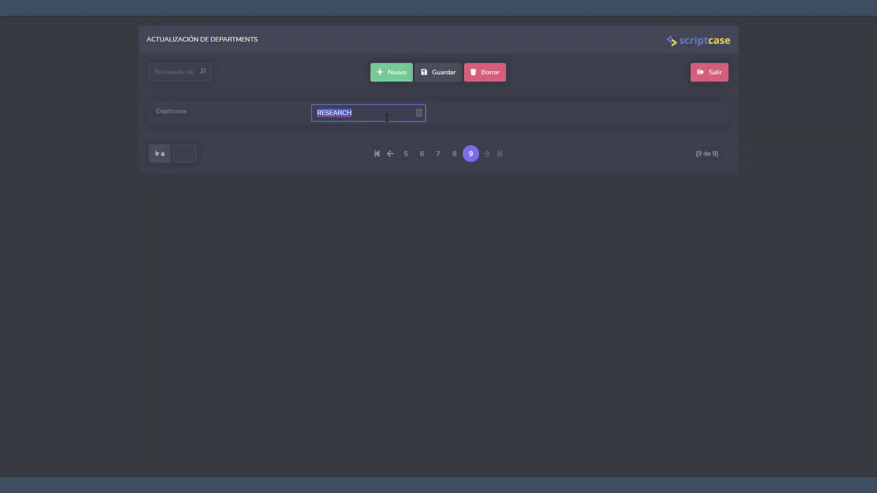
click(387, 118)
click(434, 78)
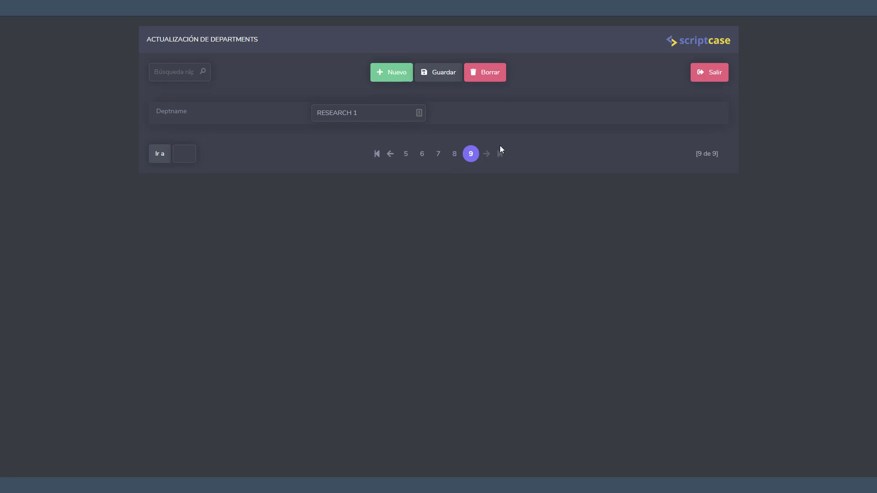
click(377, 153)
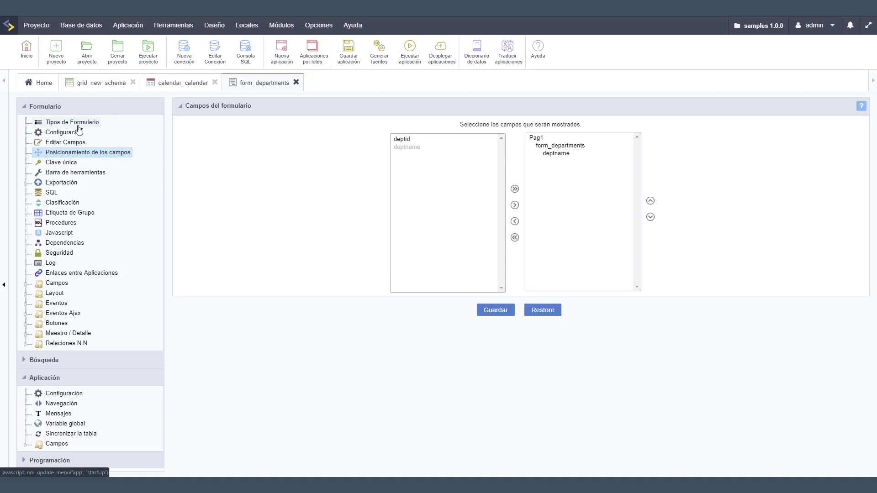
Step: Change the form type to Grid Editable and run the form
click(72, 122)
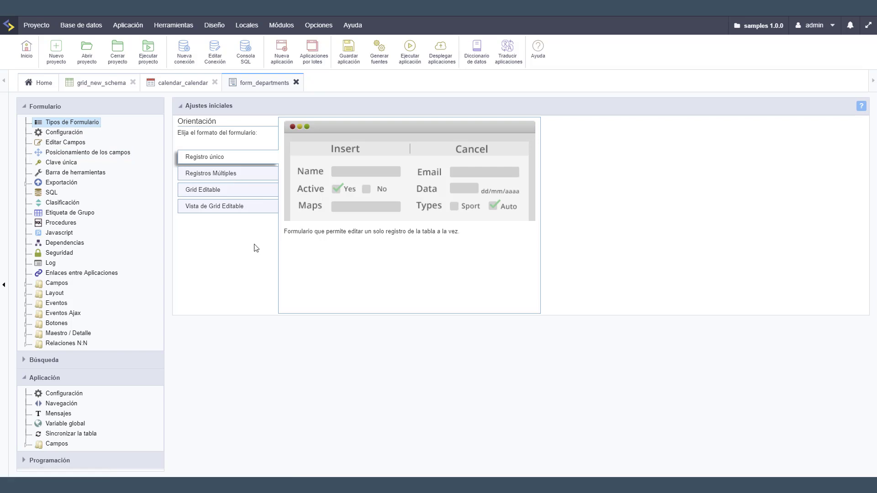
click(208, 195)
click(410, 48)
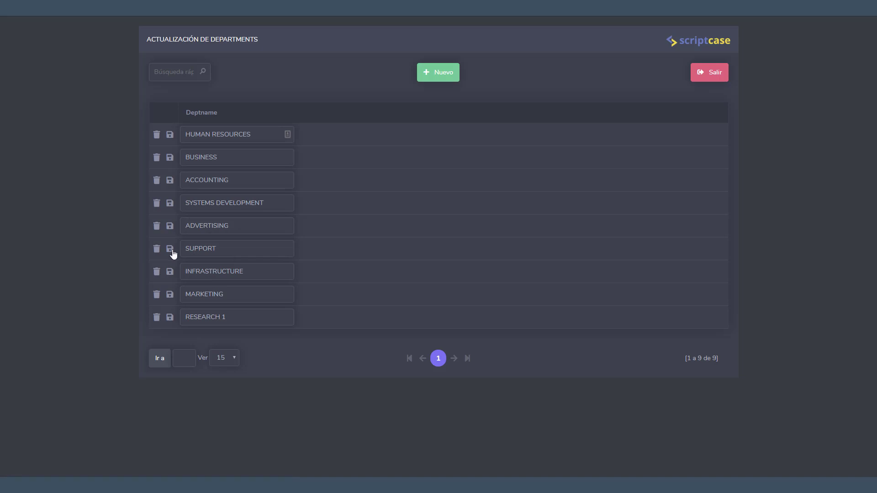
Step: Save the SUPPORT row in the editable grid and insert a new row with Deptname test3
click(170, 249)
click(445, 73)
click(202, 342)
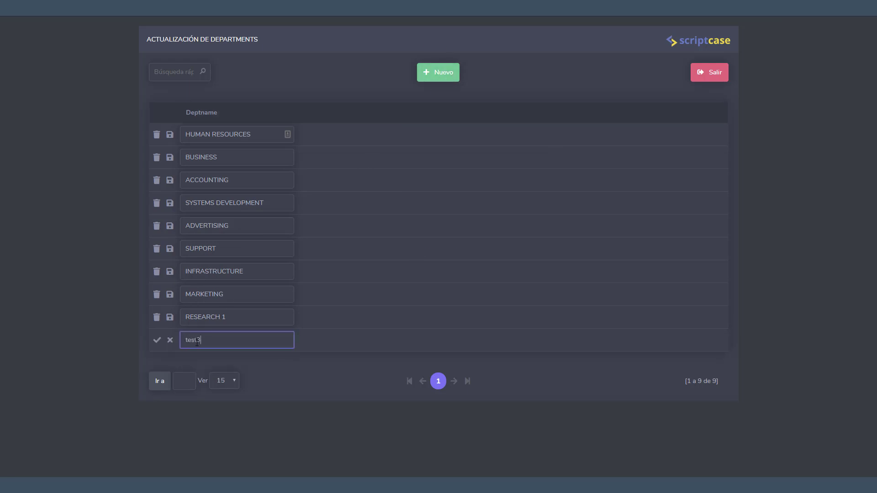
click(156, 340)
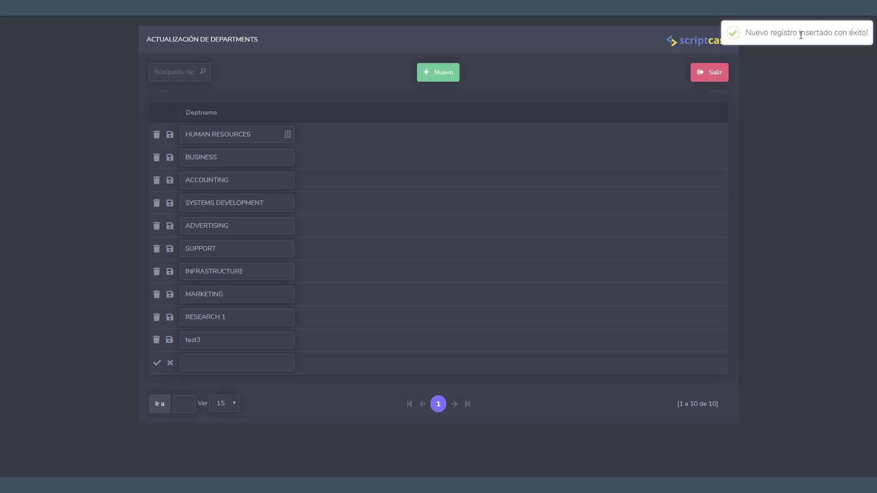
Step: Cancel the empty new row and delete the test3 row, accepting the confirmation
click(169, 364)
click(156, 340)
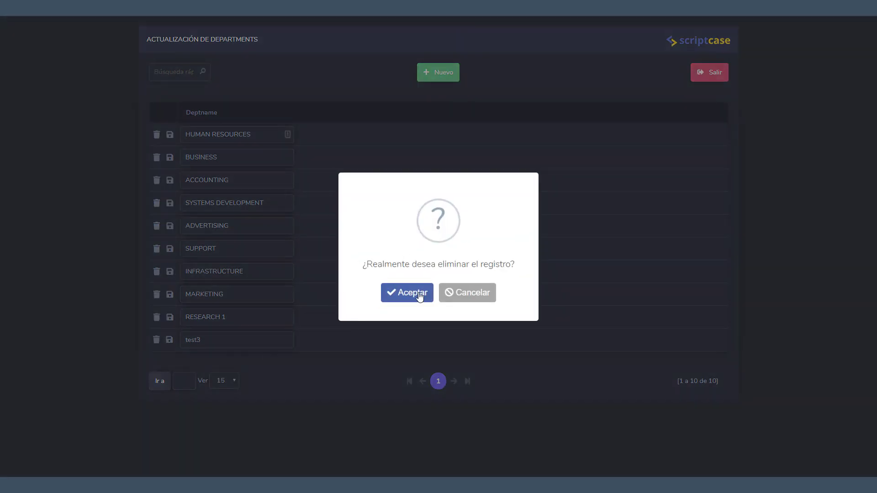
click(418, 295)
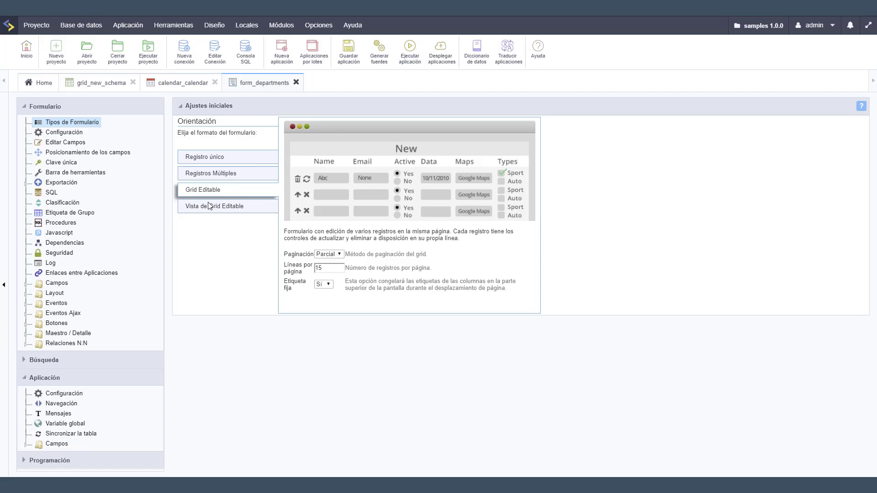
Step: Switch the form type to Vista de Grid Editable, run it, and edit and save the SUPPORT row inline
click(207, 209)
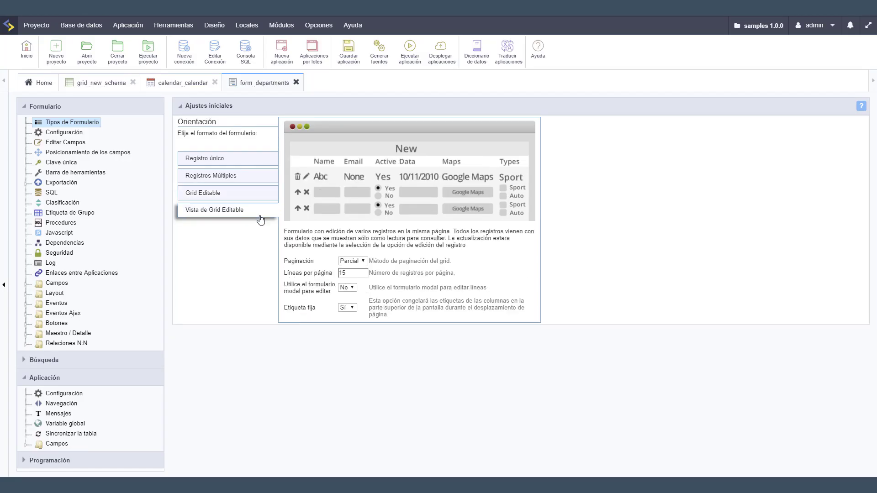
click(410, 48)
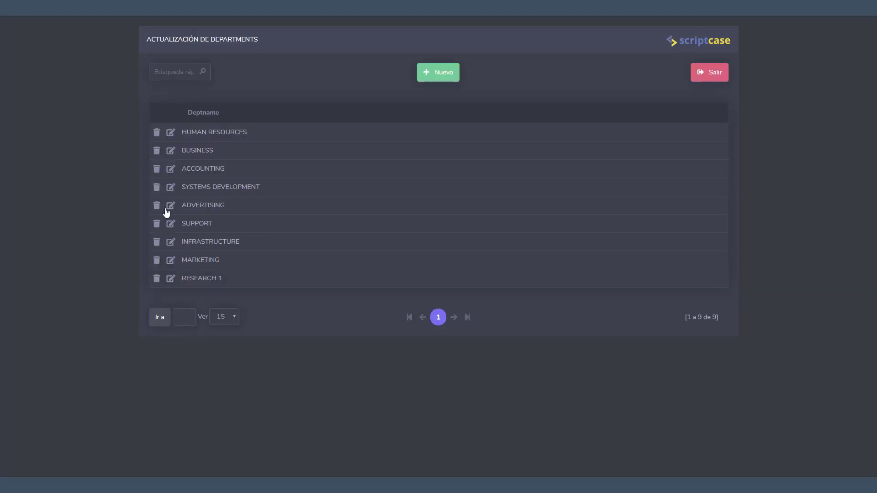
click(170, 225)
click(234, 228)
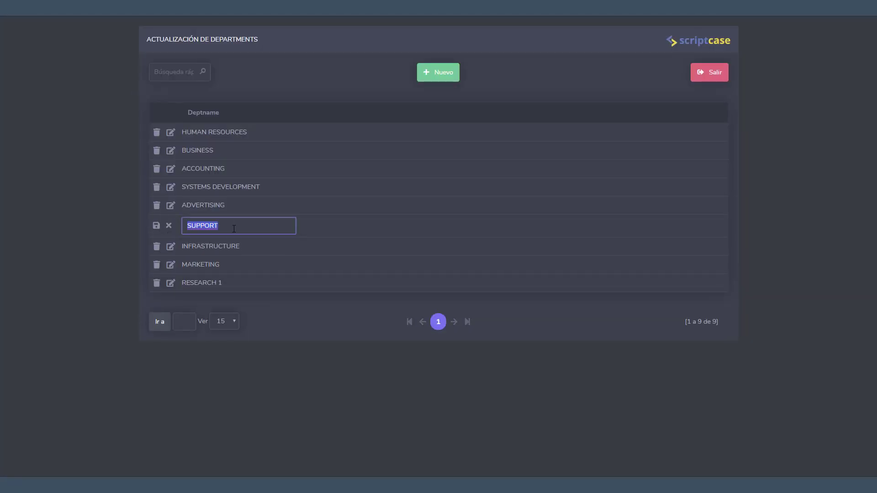
click(234, 229)
click(157, 226)
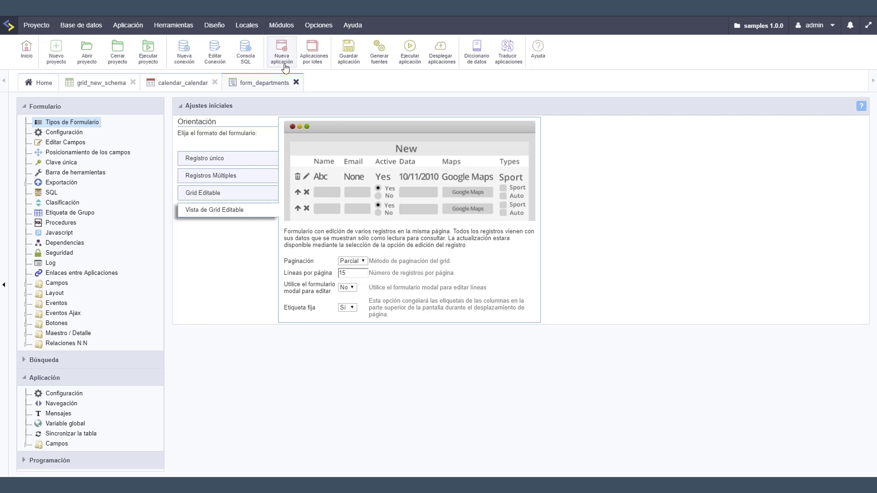
Step: Create a new Gráfica application on the sales table of conn_example, checking its theme before creating it
click(282, 49)
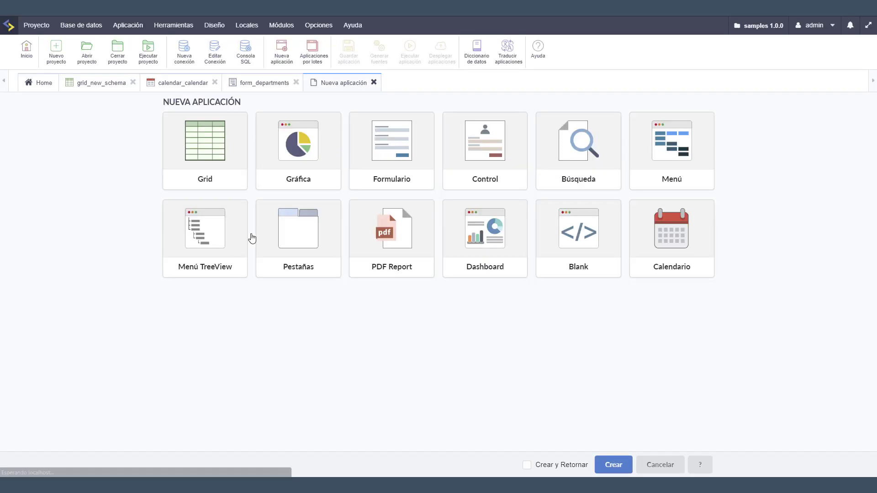
click(297, 172)
click(282, 196)
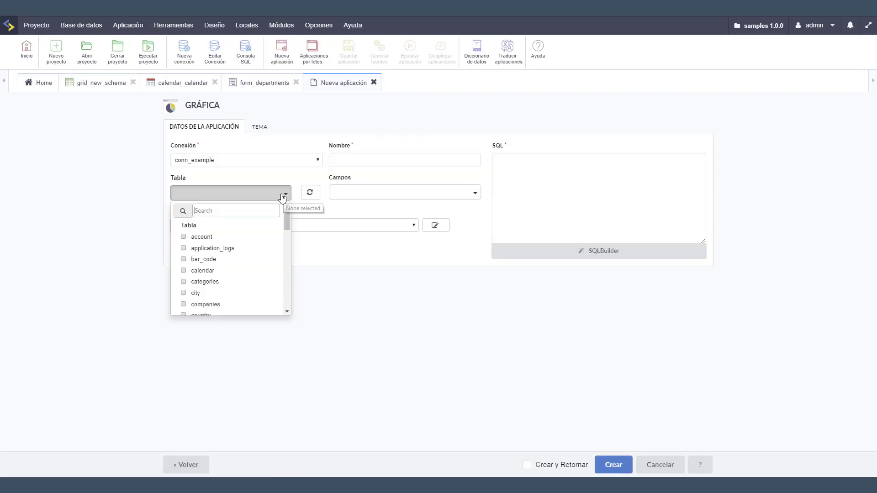
text(sales)
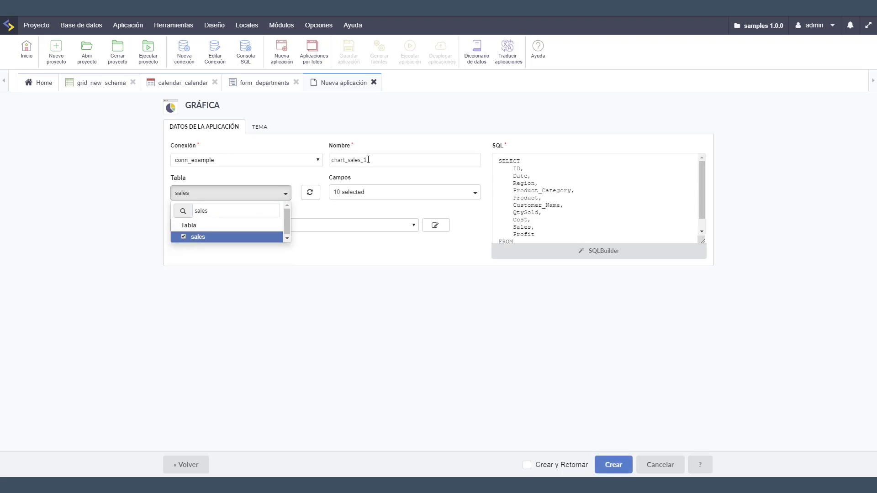
click(385, 160)
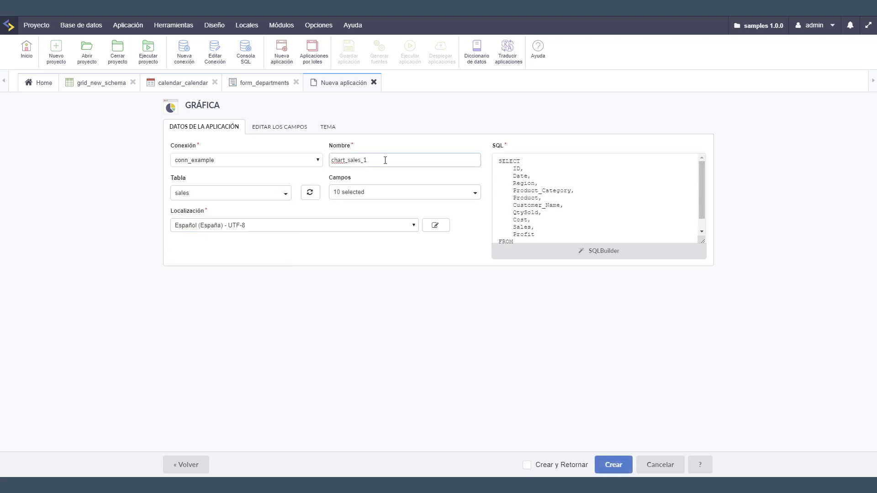
click(333, 130)
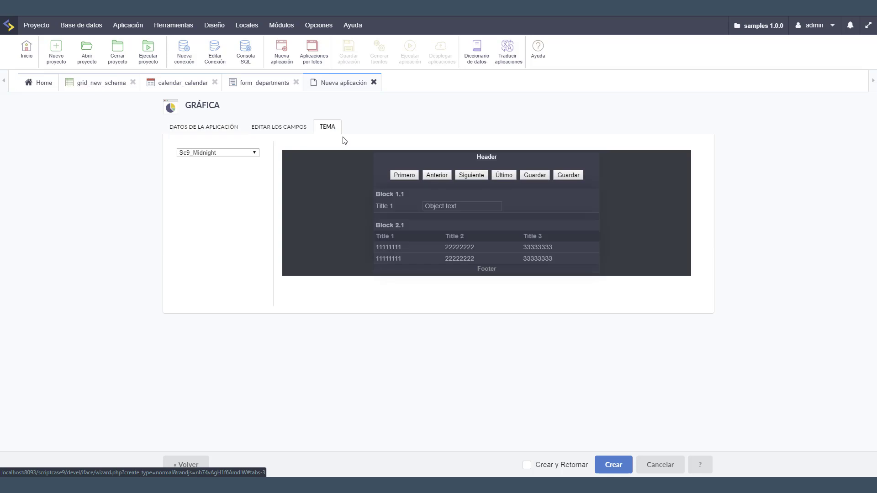
click(609, 467)
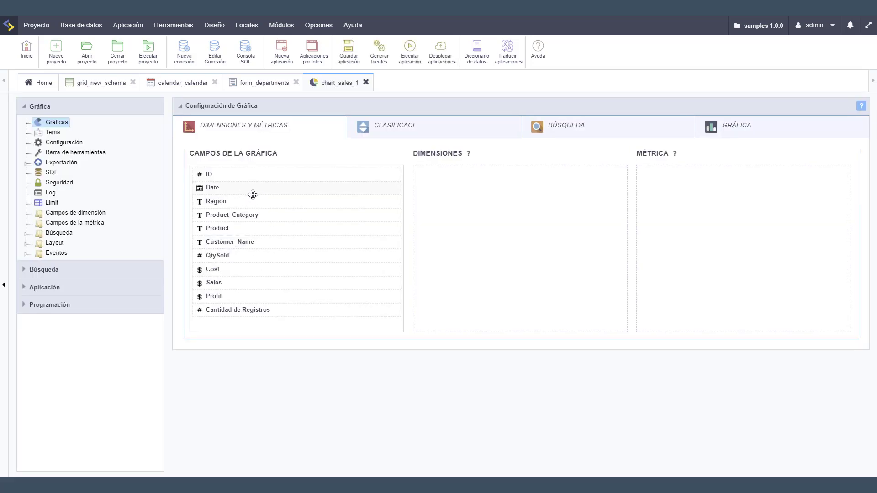
Step: Assign Region as the chart's dimension and Sales as its metric, and run the chart application
drag(261, 204, 493, 200)
drag(226, 287, 645, 177)
click(418, 67)
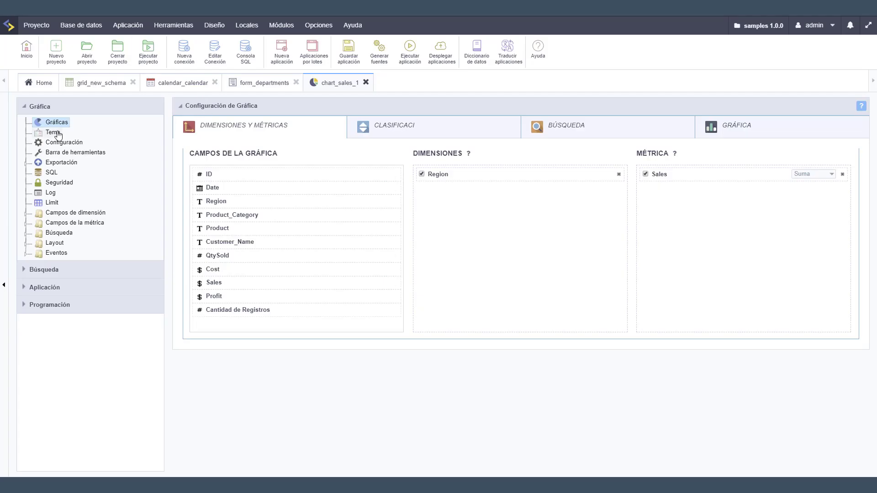
Step: Examine the chart's theme preview and the available chart themes, keeping the theme inherited from the application
click(54, 132)
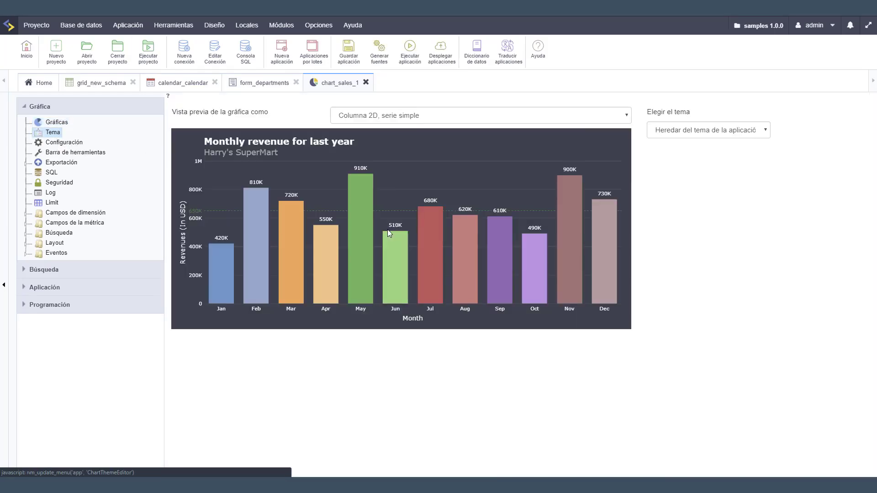
click(736, 135)
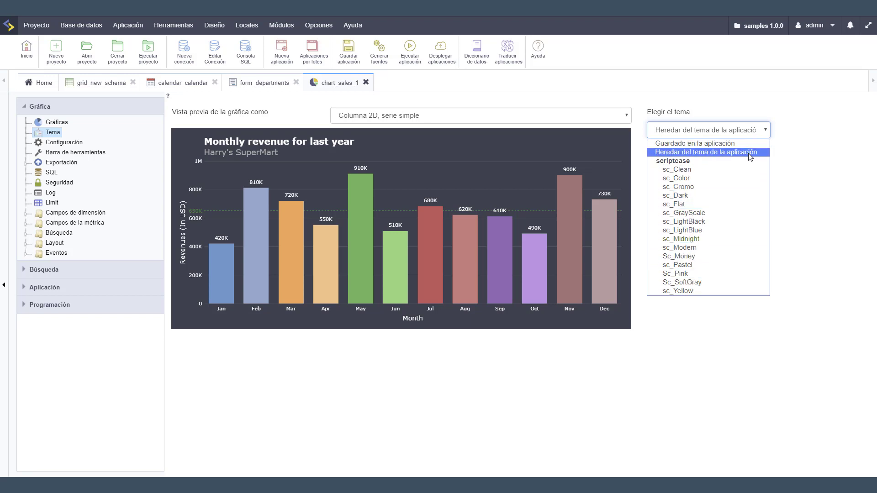
click(792, 150)
Step: Save a copy of the Sc9_Midnight application theme as MidCG with its mode set to Proyecto
click(215, 25)
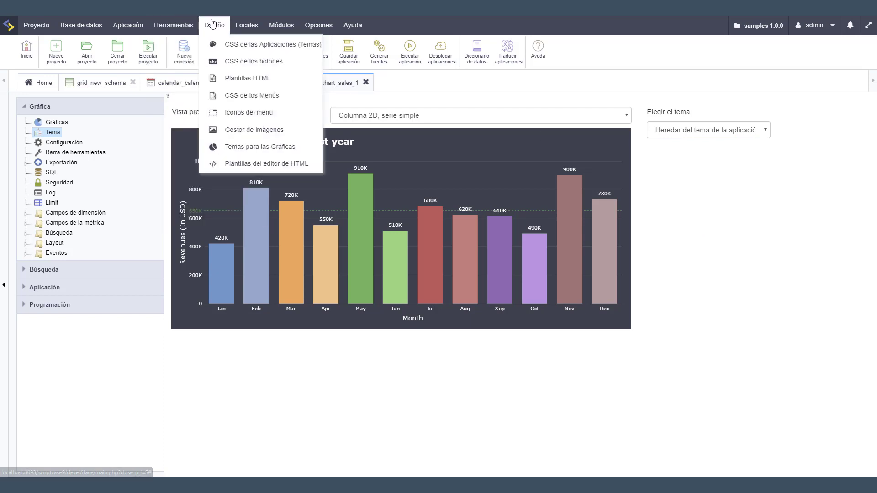
click(225, 45)
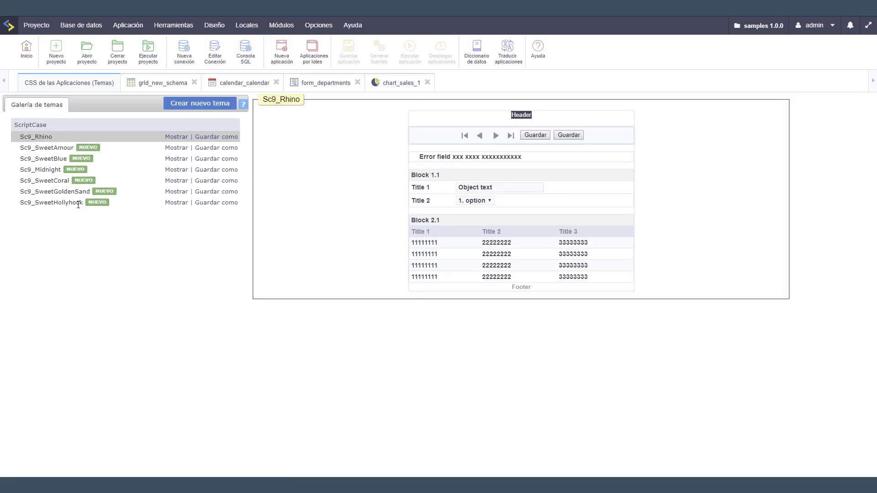
click(208, 170)
click(140, 144)
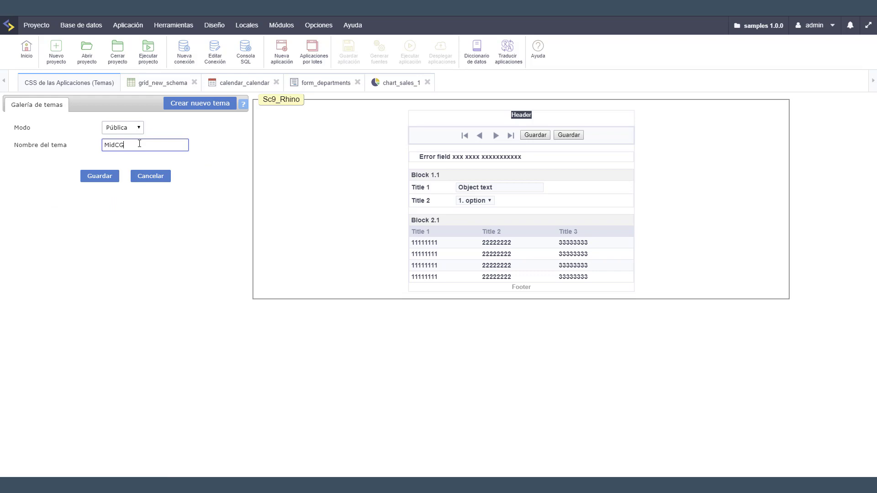
click(137, 128)
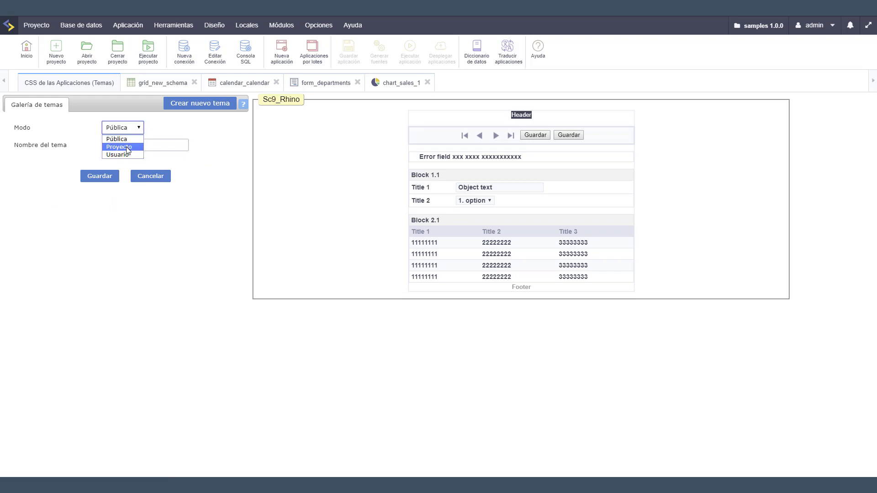
click(126, 146)
click(107, 176)
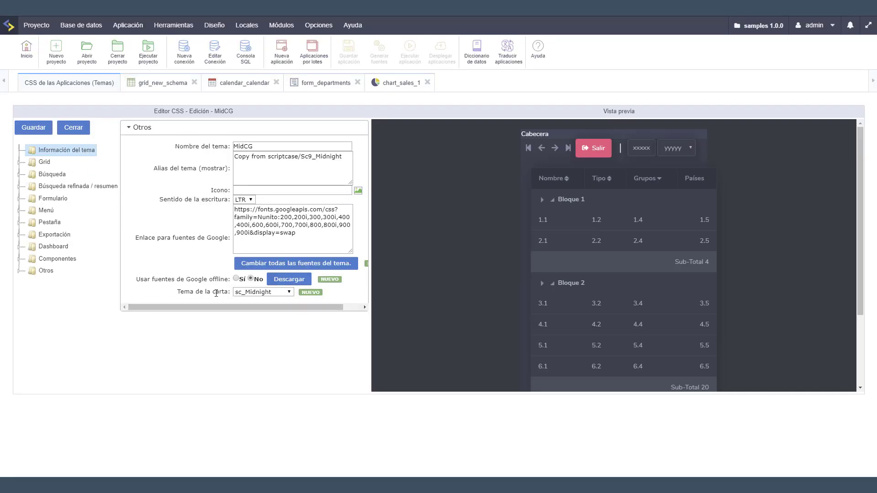
Step: Set the chart theme of the MidCG application theme to sc_Flat and save the theme
click(264, 293)
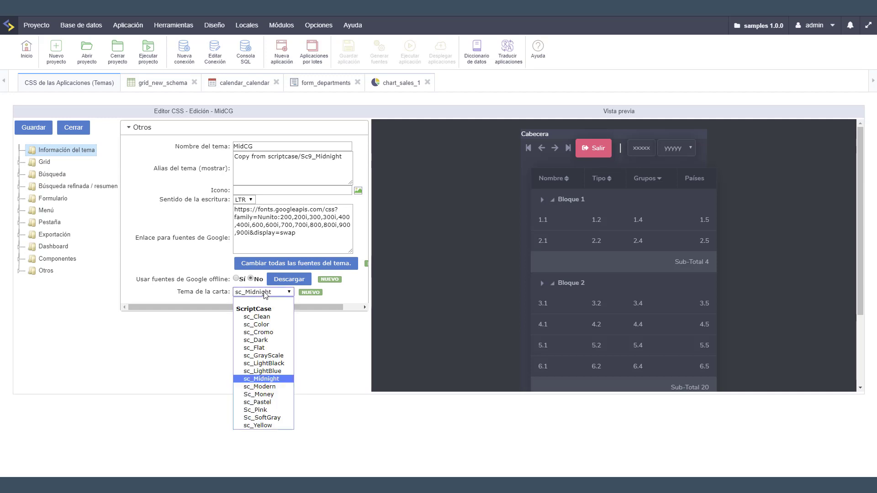
click(277, 348)
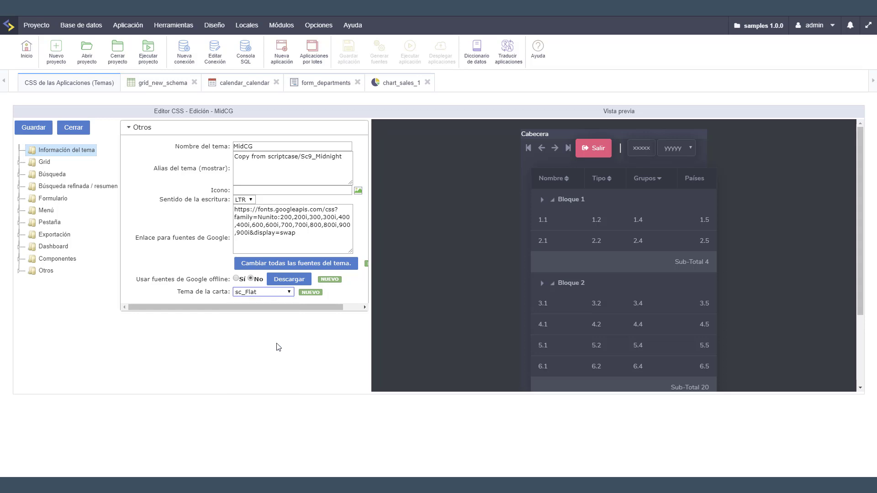
click(33, 127)
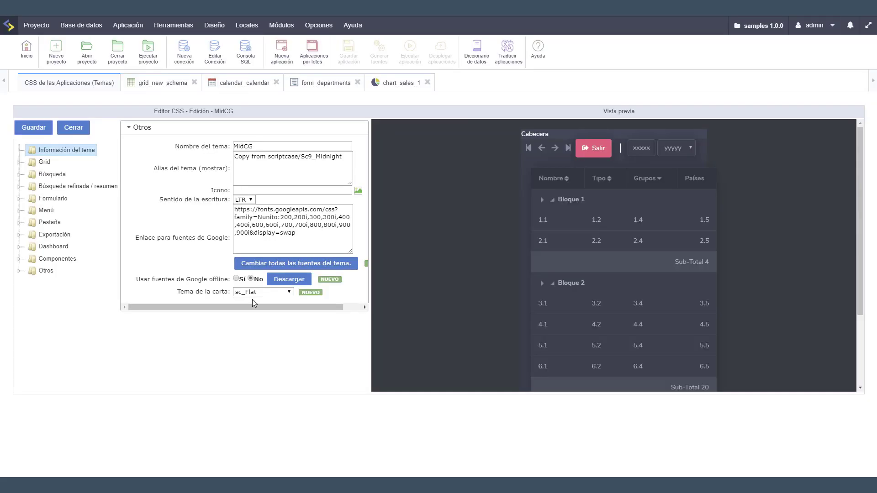
Step: Apply the project theme MidCG to the chart_sales_1 application in its layout settings and run the chart
click(399, 85)
click(67, 241)
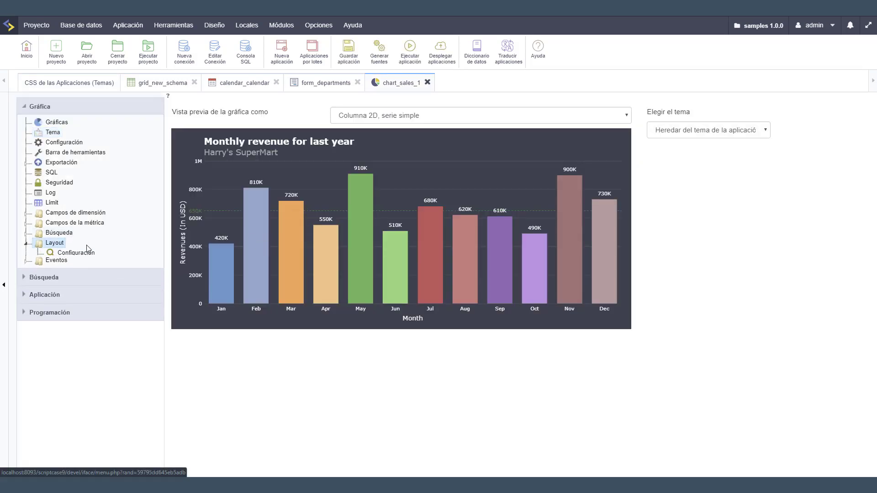
click(76, 253)
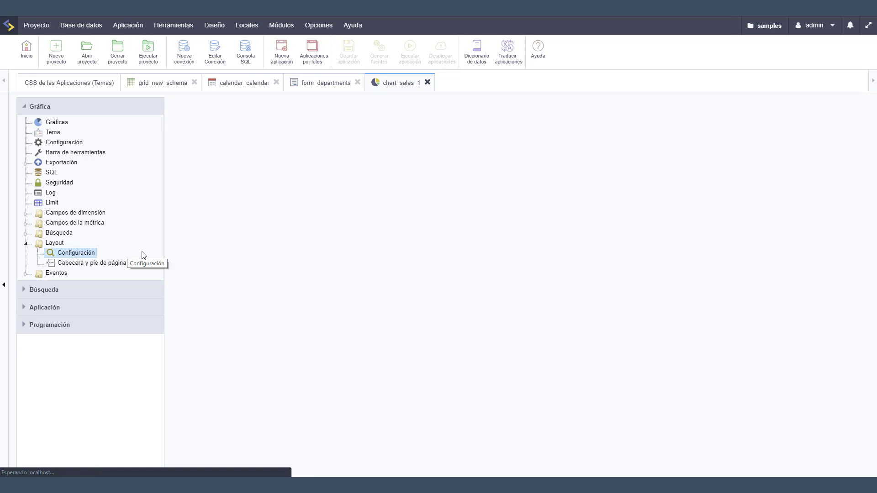
click(336, 186)
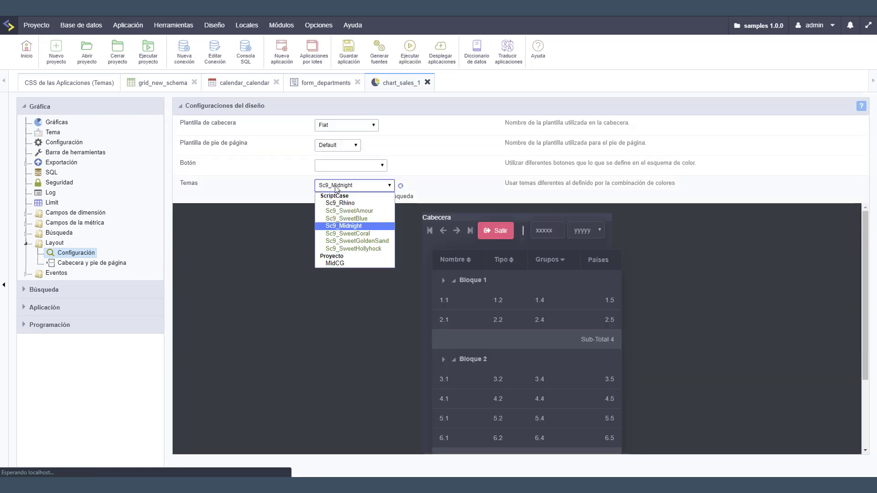
click(333, 264)
click(405, 63)
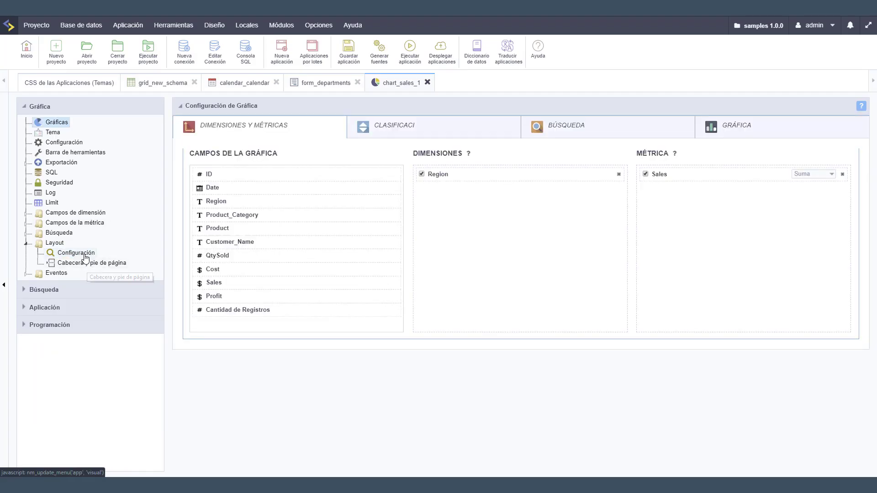
Step: Keep MidCG as the chart application's theme, set its own chart theme to sc_Midnight, and run the application to check it
click(64, 253)
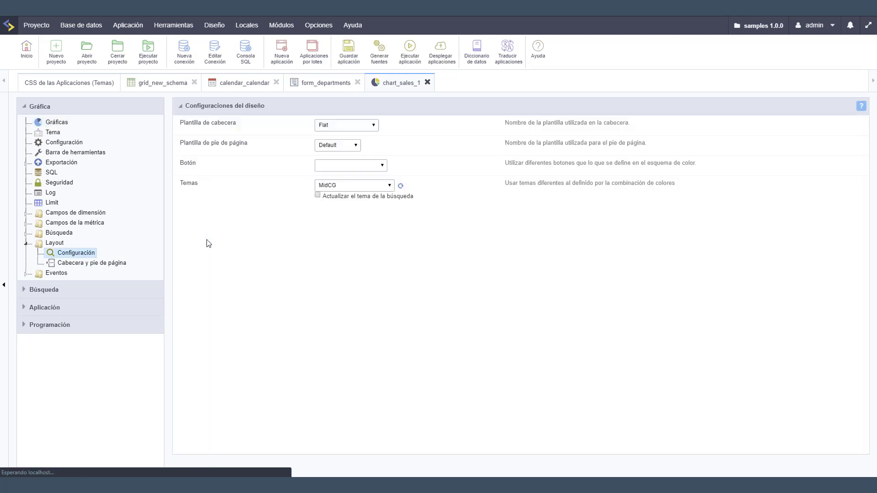
click(344, 185)
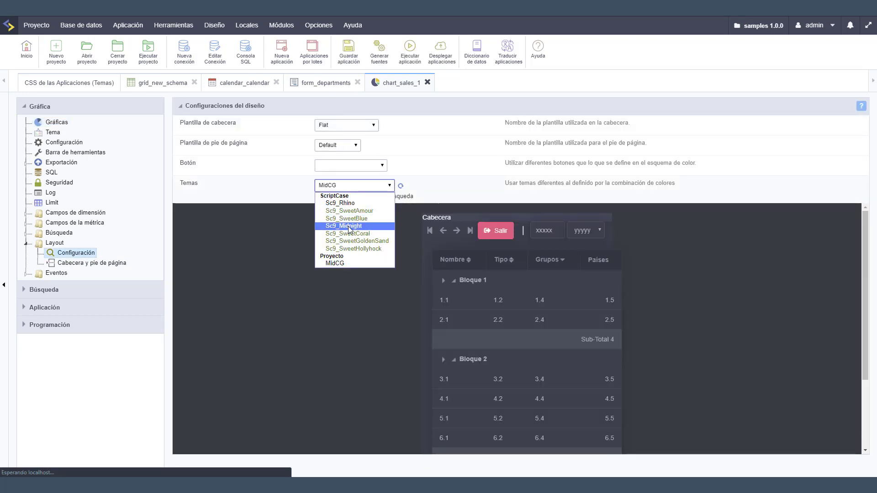
click(216, 238)
click(53, 133)
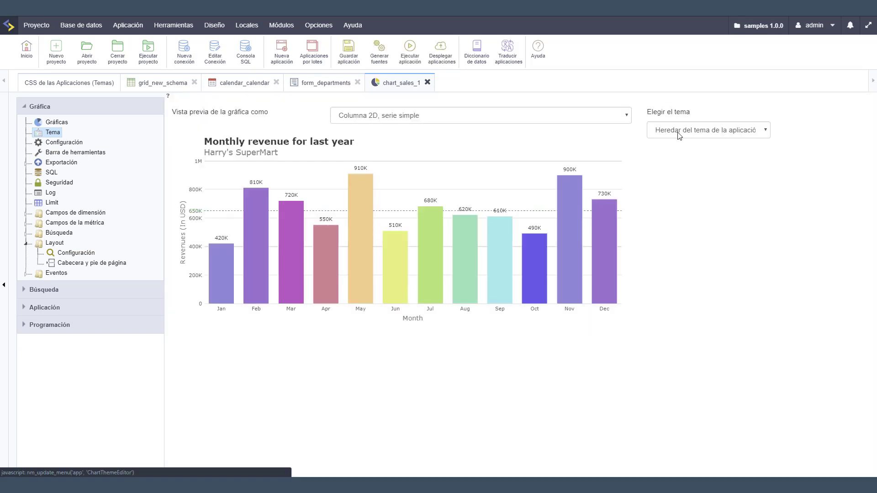
click(679, 133)
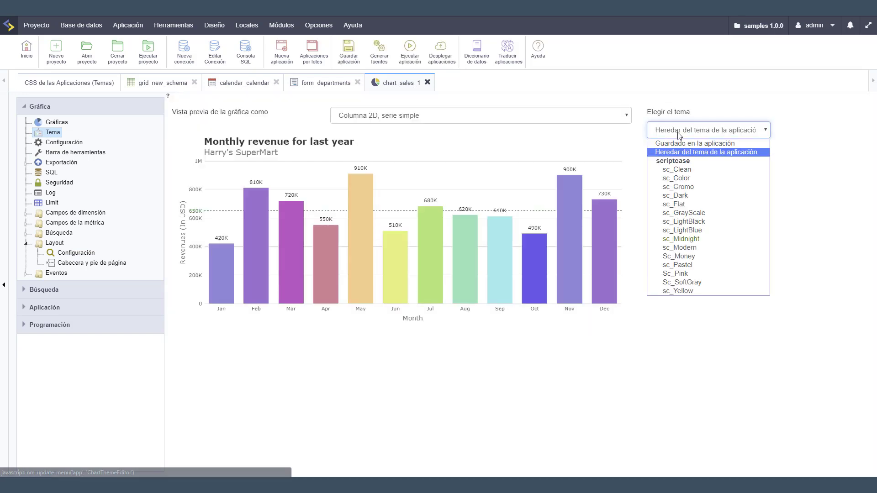
click(693, 239)
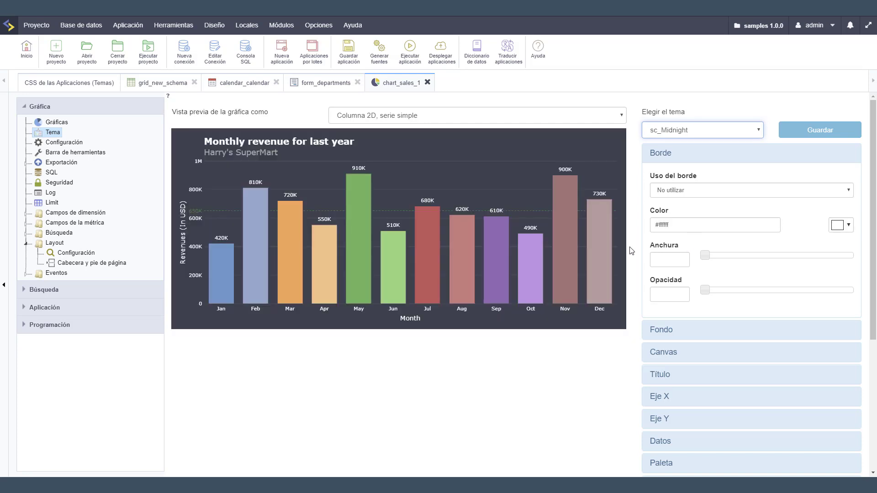
click(409, 48)
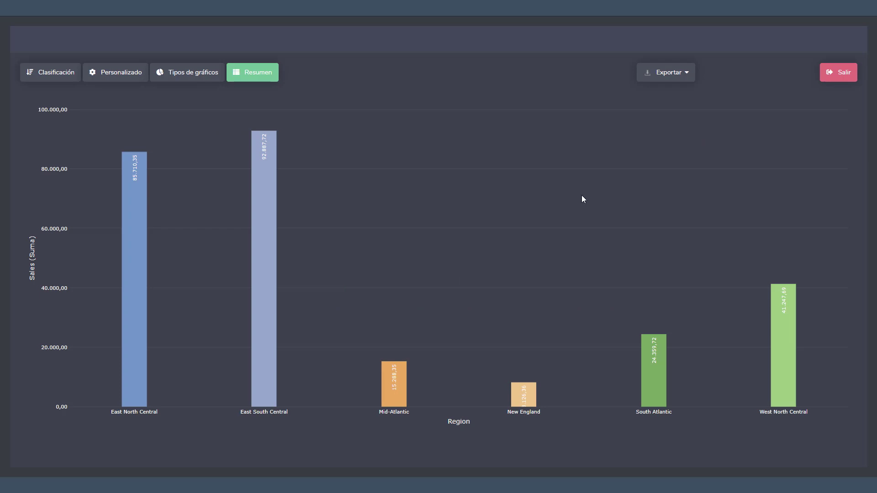
key(ctrl+w)
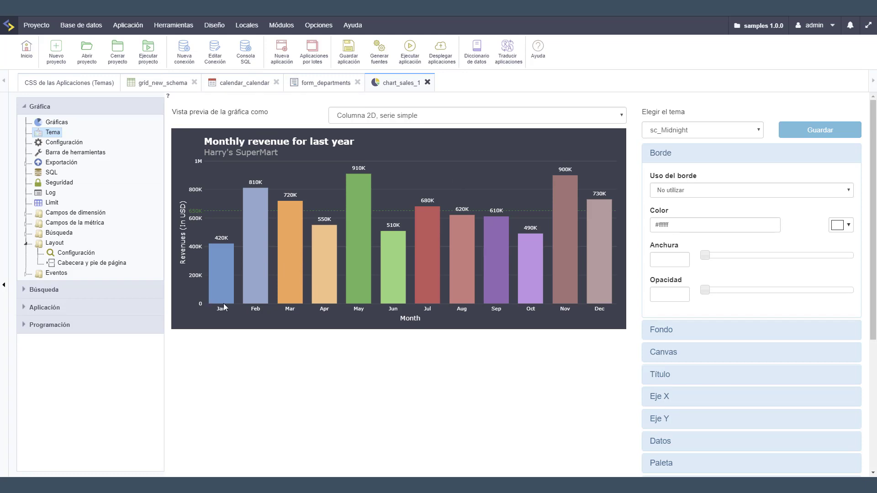
Step: Create a new button named Paypal of type PHP in the grid_new_schema application
click(203, 25)
click(152, 85)
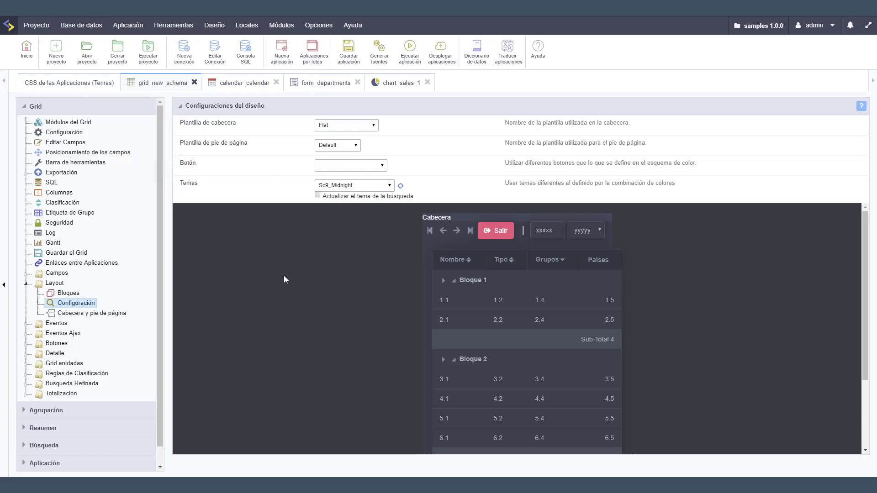
click(60, 343)
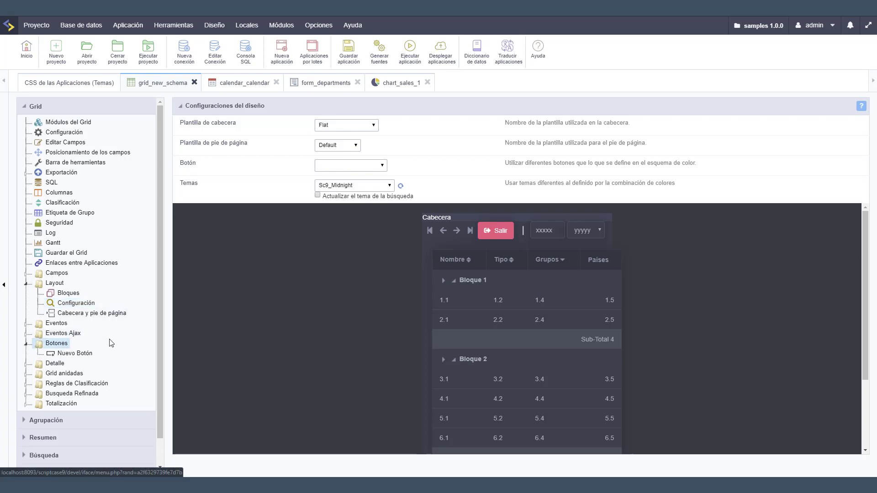
click(74, 355)
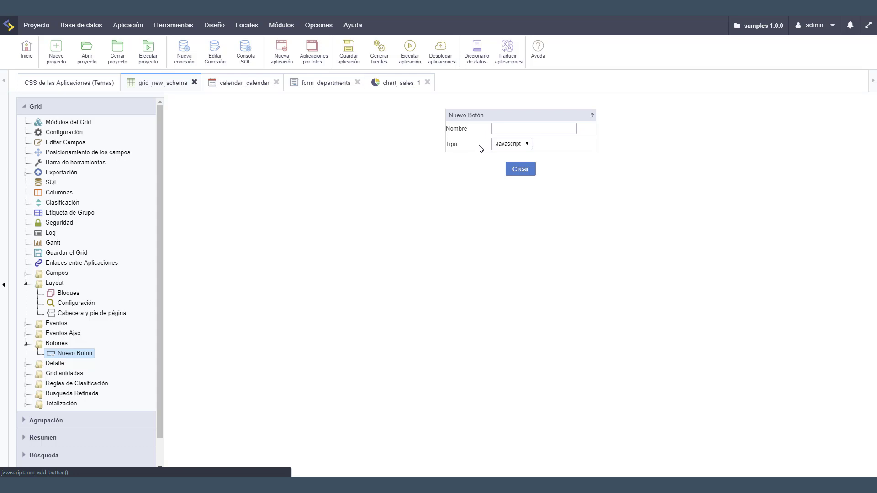
click(505, 127)
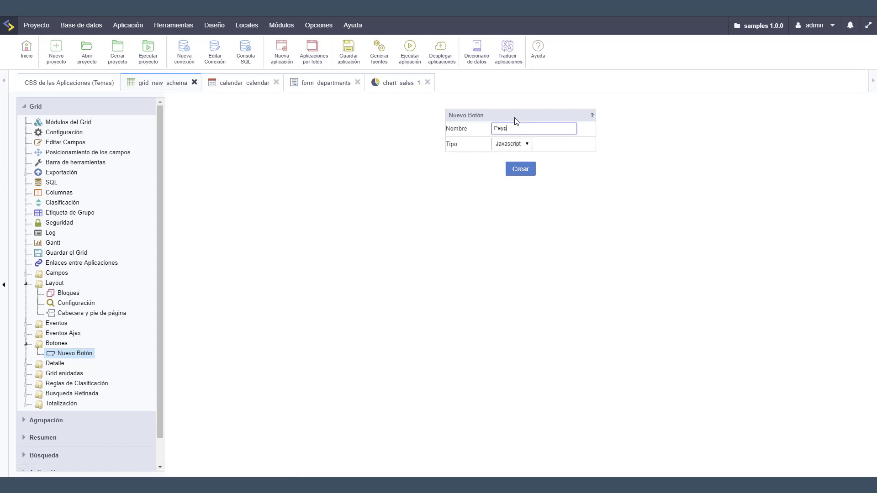
click(523, 143)
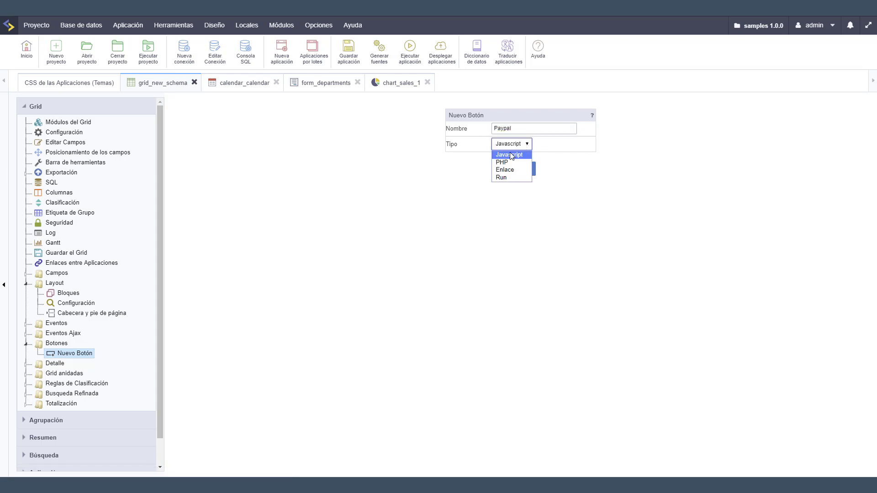
click(505, 163)
click(519, 169)
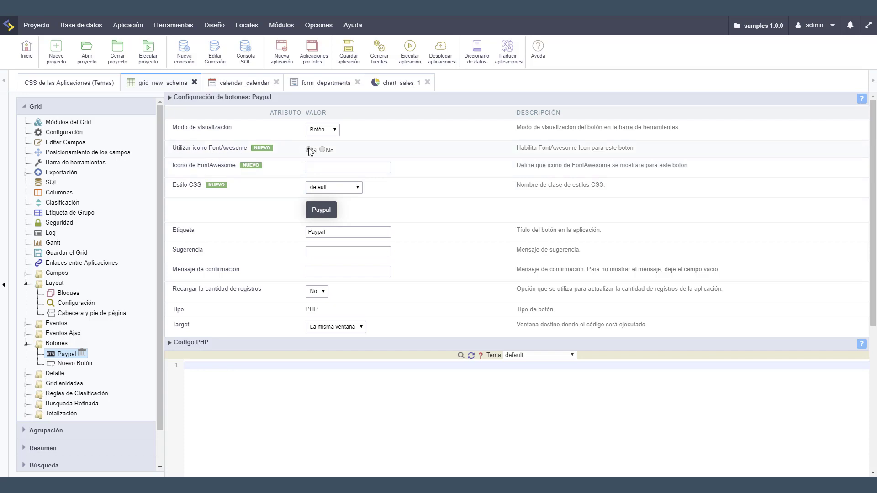
Step: Give the Paypal button the FontAwesome icon fab fa-paypal and the paypal CSS style
click(314, 166)
click(314, 167)
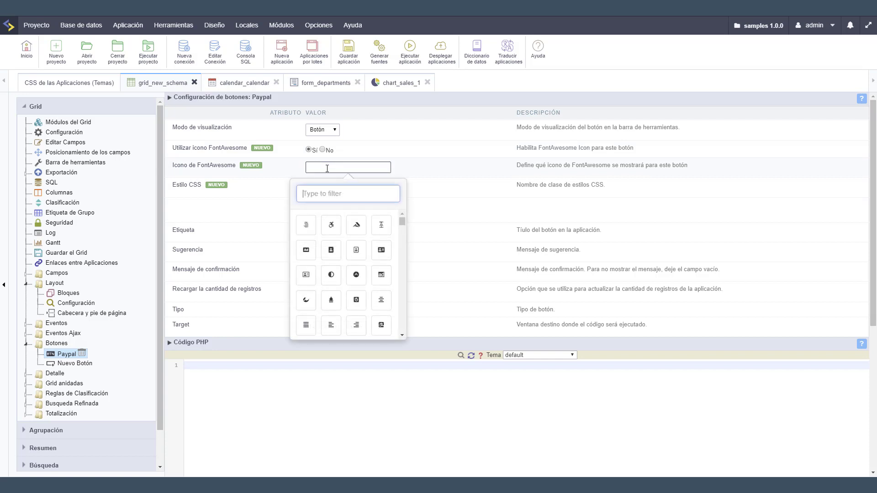
text(paypa)
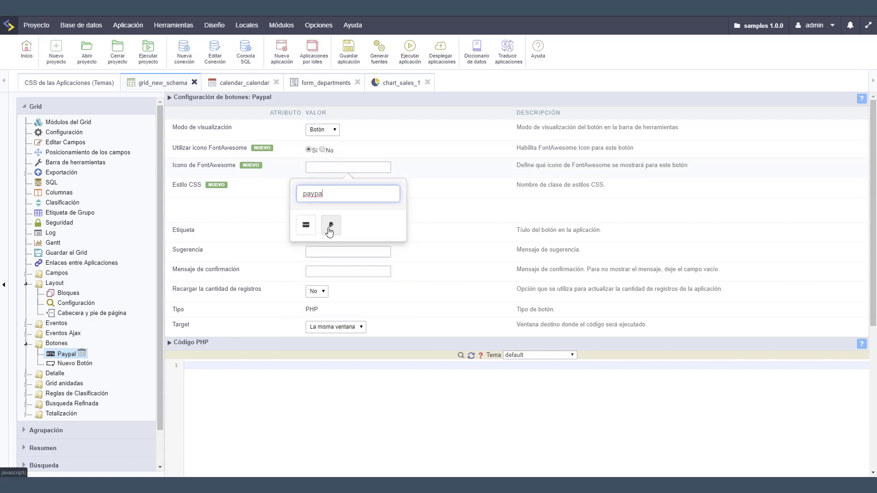
click(329, 231)
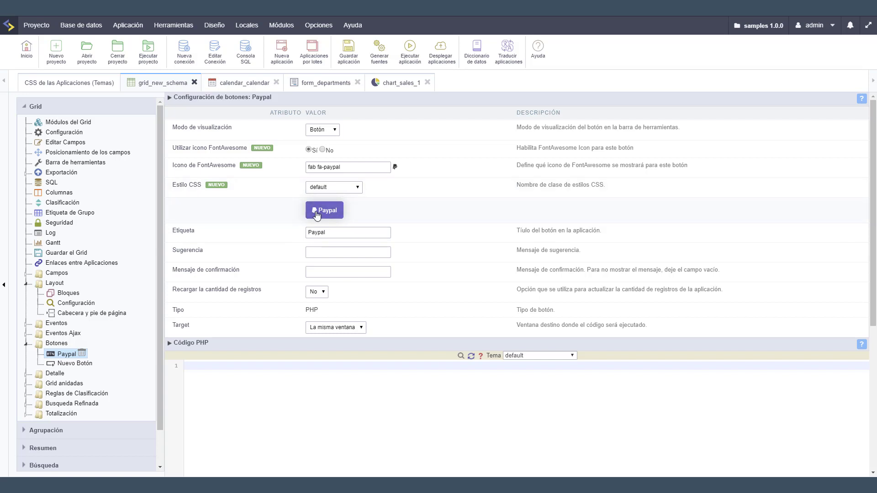
click(358, 188)
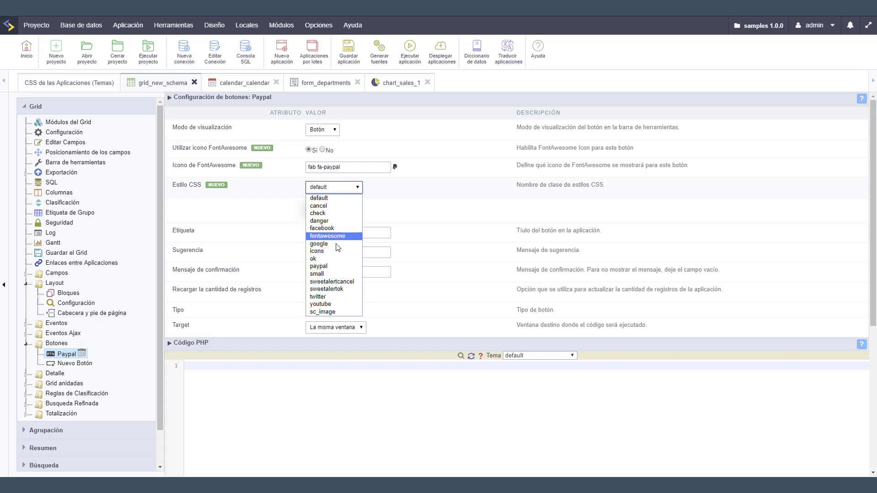
click(333, 268)
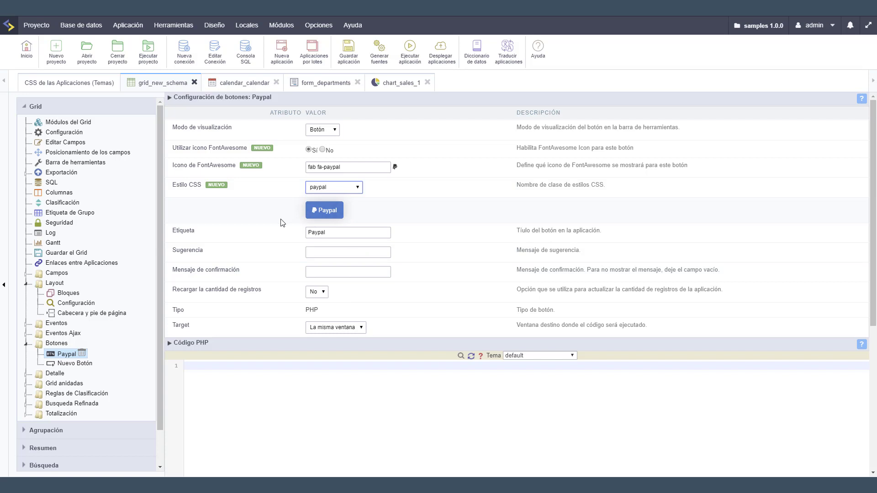
Step: Set the Paypal button's hint to "Pagos por Paypal" and run the grid application
click(328, 254)
text(Pag)
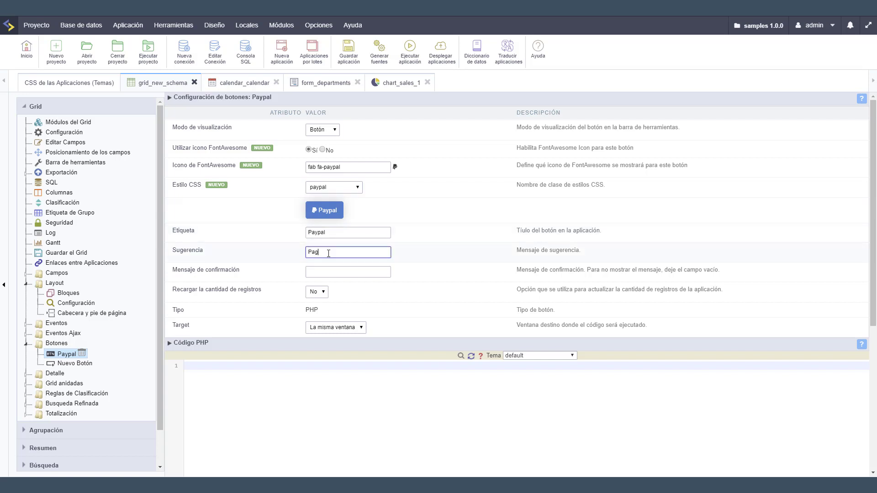
text(os por Paypal)
click(410, 64)
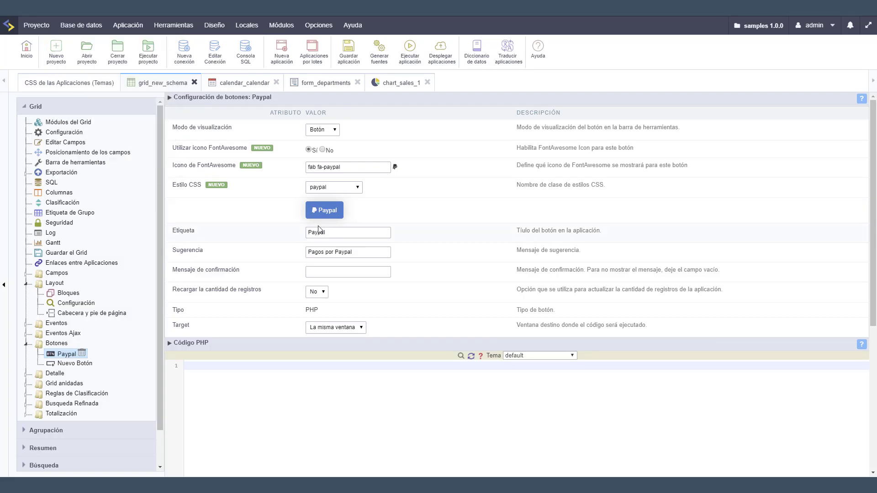
Step: Change the Paypal button's CSS style to danger and run the grid application again
click(352, 190)
click(319, 220)
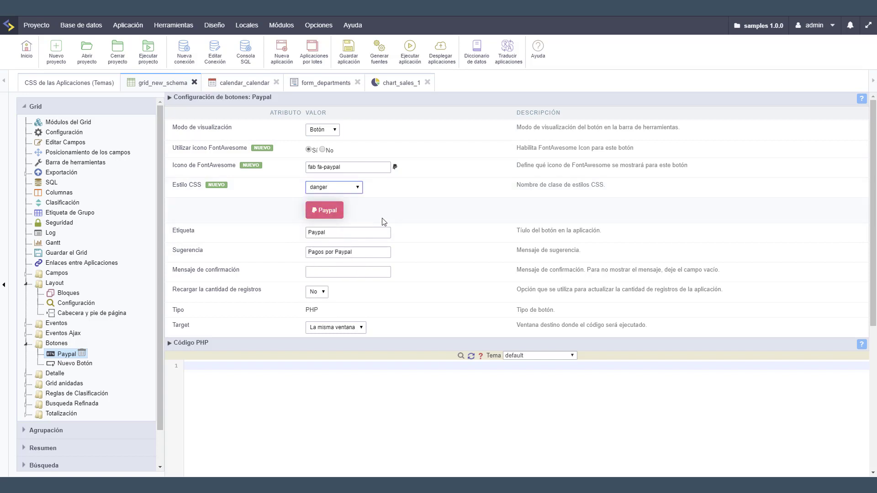
click(409, 59)
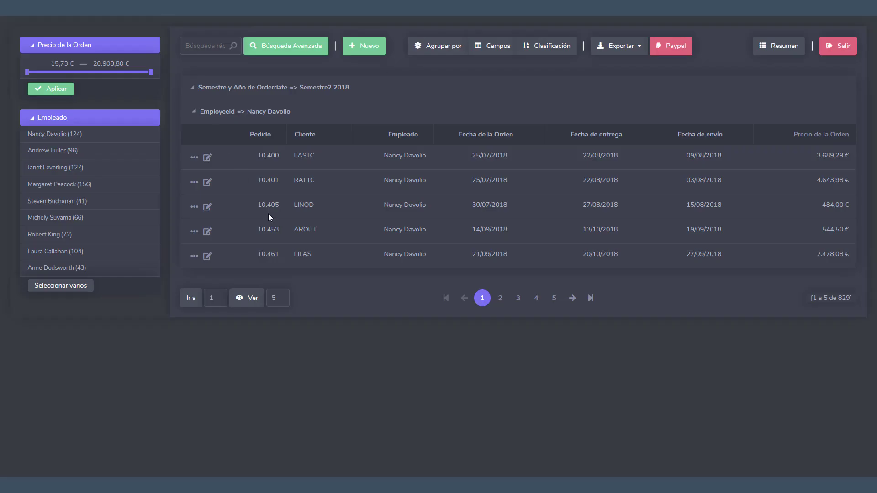
Step: Run an advanced search on the orders grid for Empleado exactly equal to 1
click(301, 50)
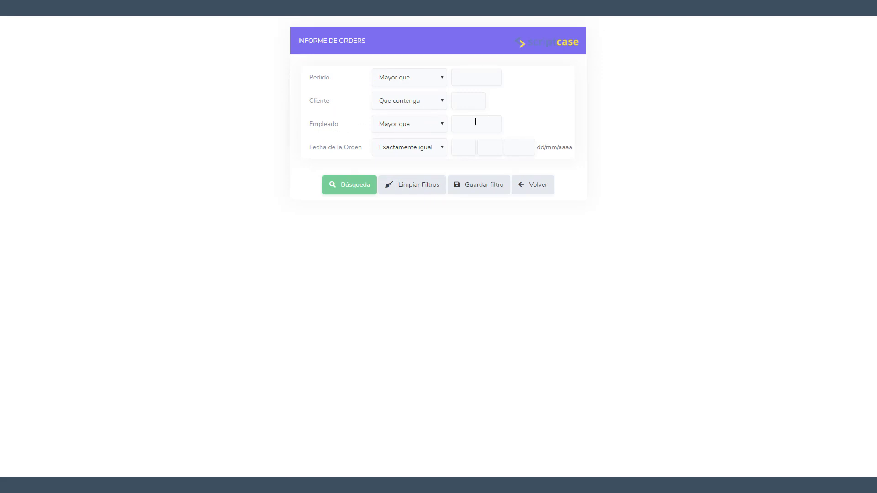
click(429, 130)
click(402, 156)
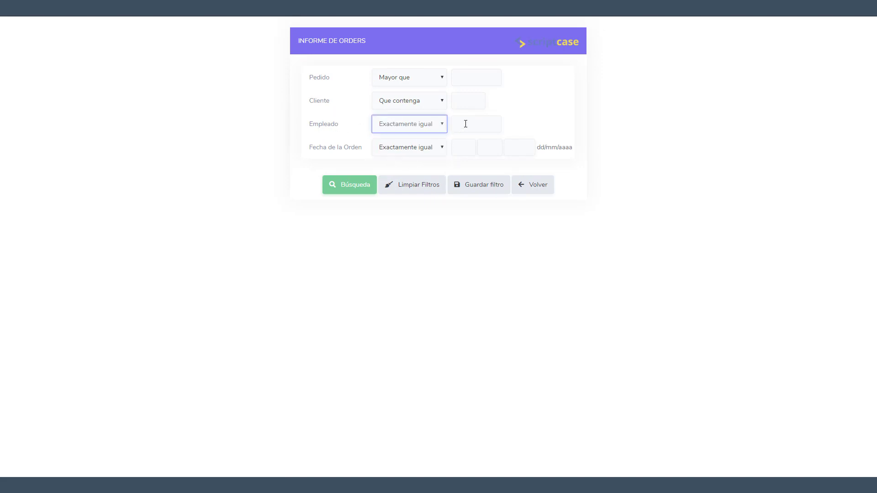
click(476, 123)
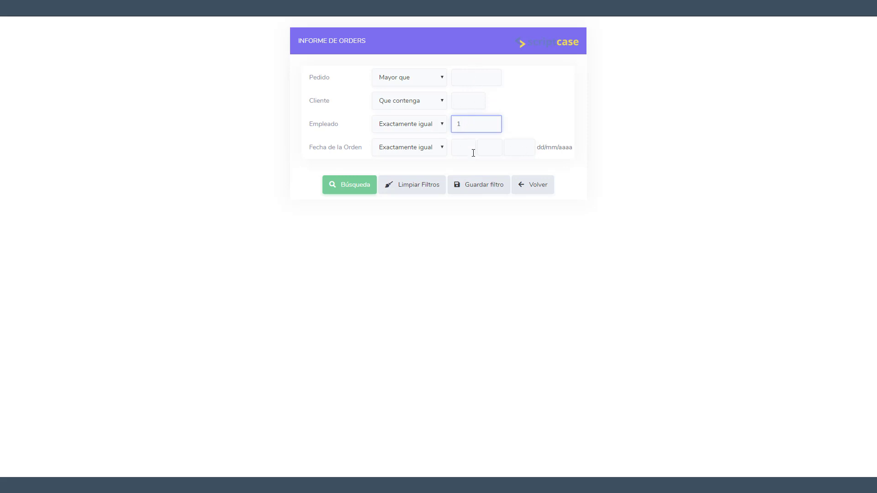
click(345, 191)
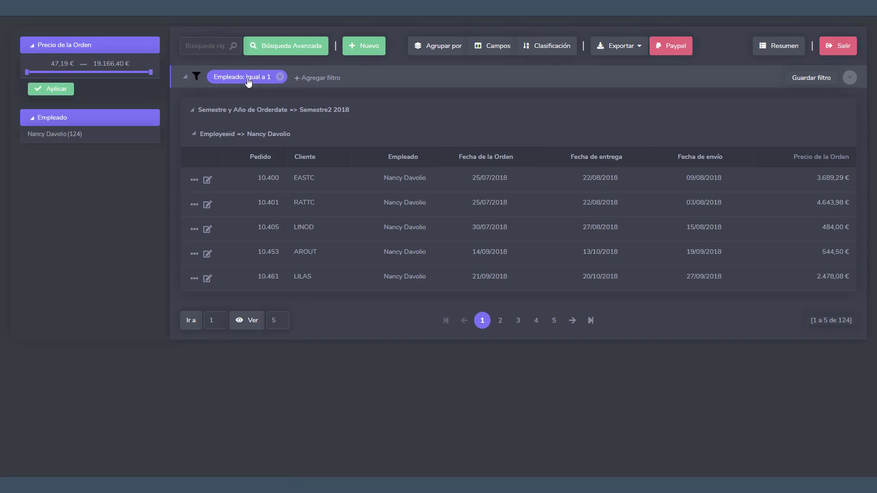
Step: Remove the Empleado filter from the orders grid, then view the advanced search form and return to the grid
click(280, 76)
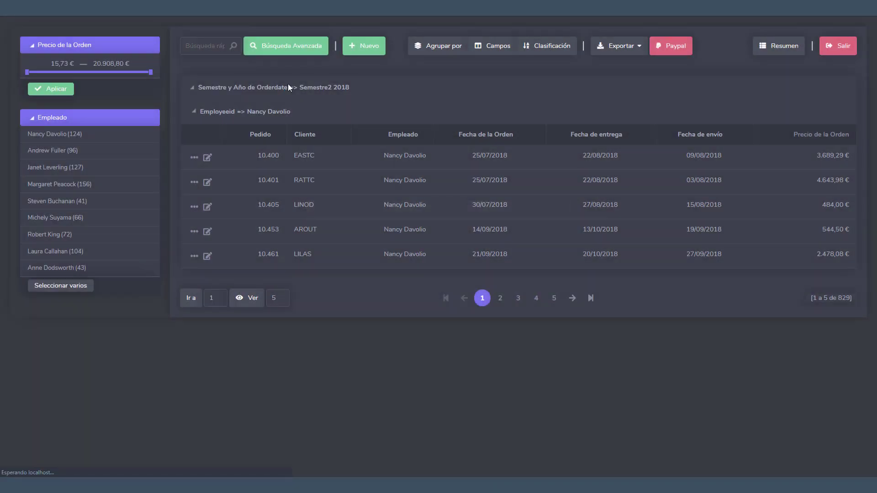
click(293, 46)
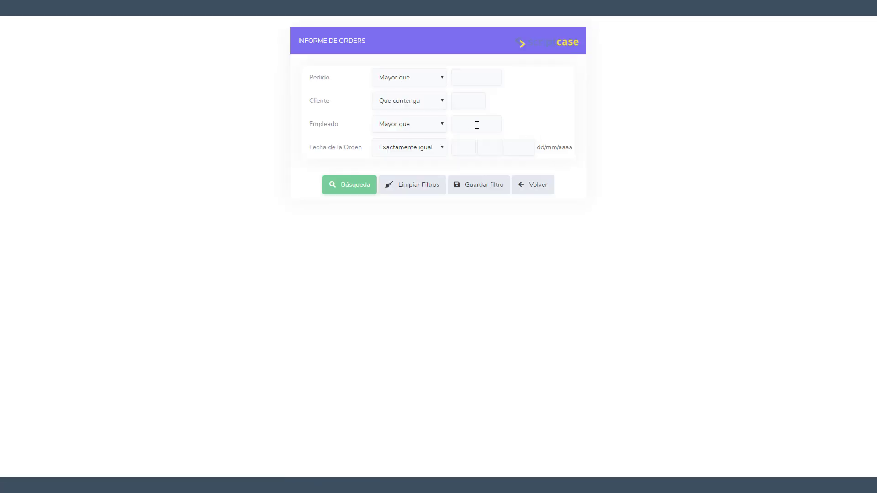
click(533, 184)
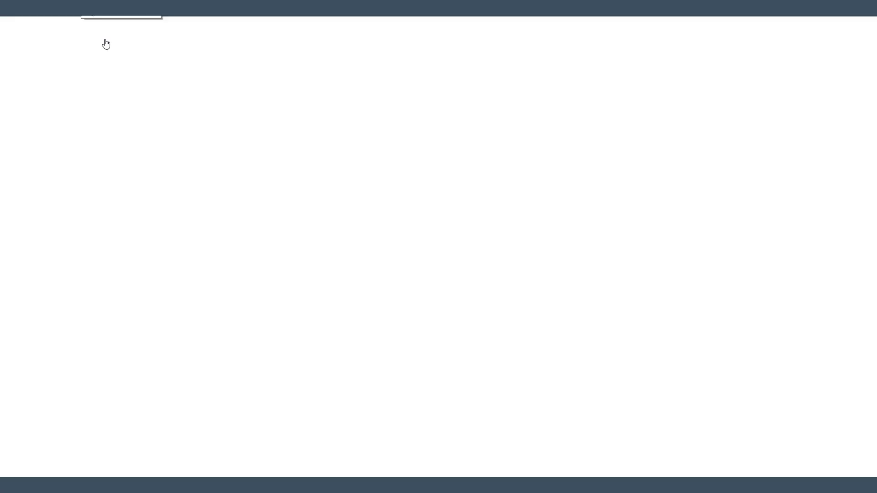
Step: Set the initial value of the employeeid search field to 1 and run the grid application
scroll(117, 331, down, 2)
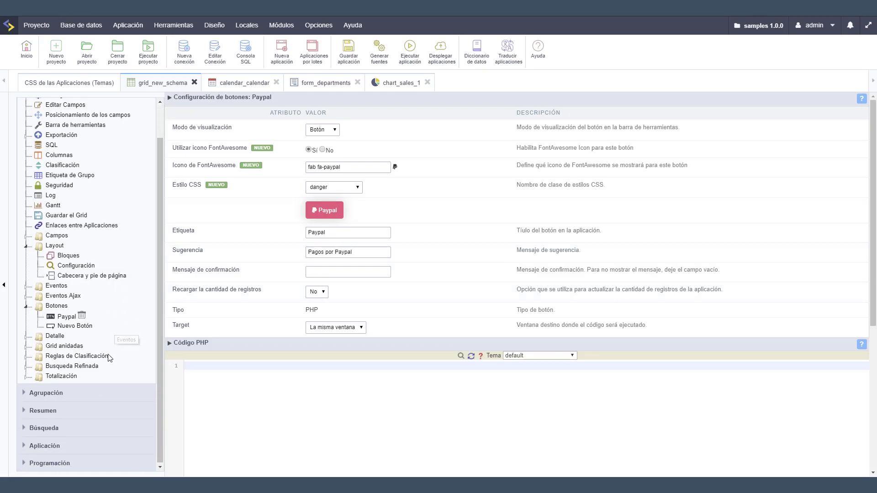
click(64, 426)
click(62, 427)
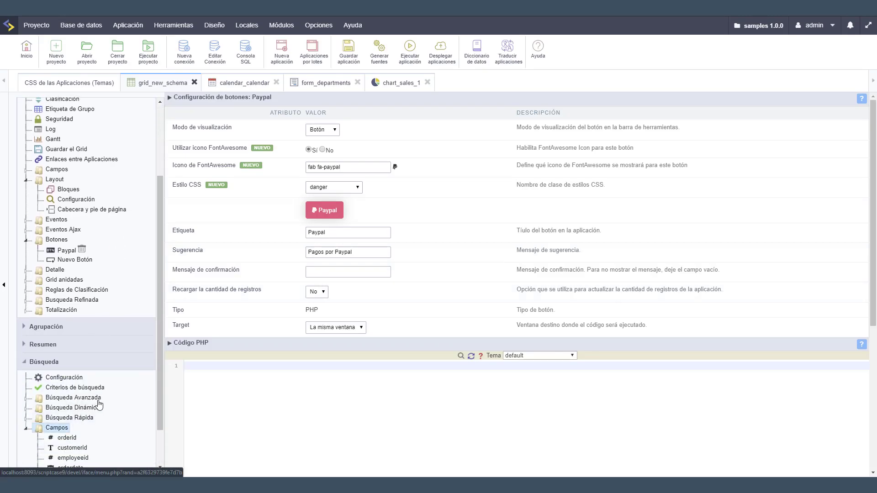
scroll(111, 413, down, 2)
click(73, 408)
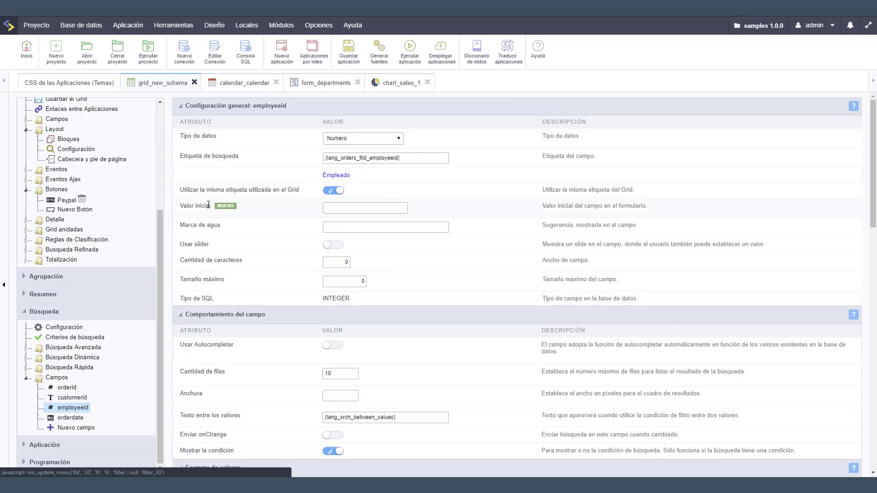
click(366, 207)
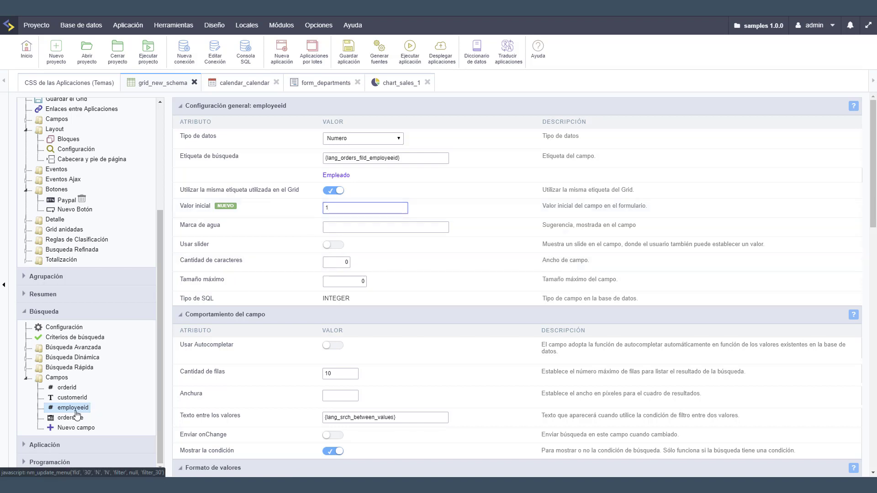
click(410, 48)
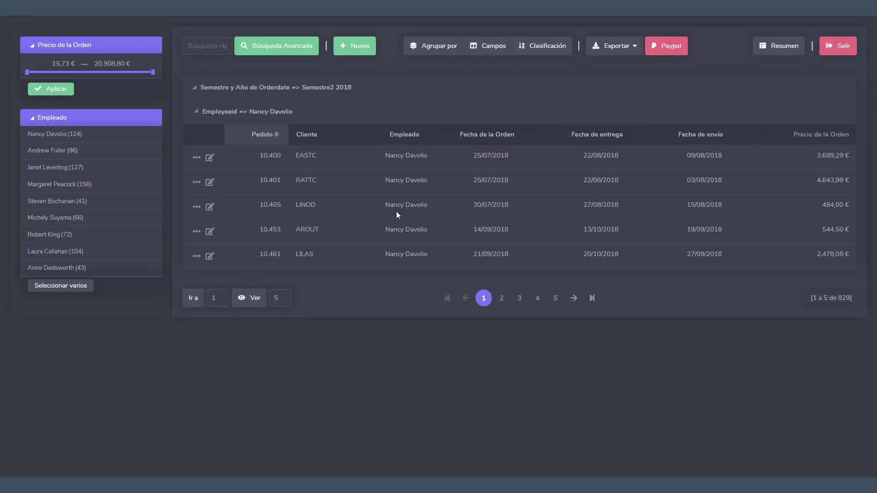
Step: Run an advanced search for Empleado exactly equal to the preset 1, then remove the resulting filter
click(287, 46)
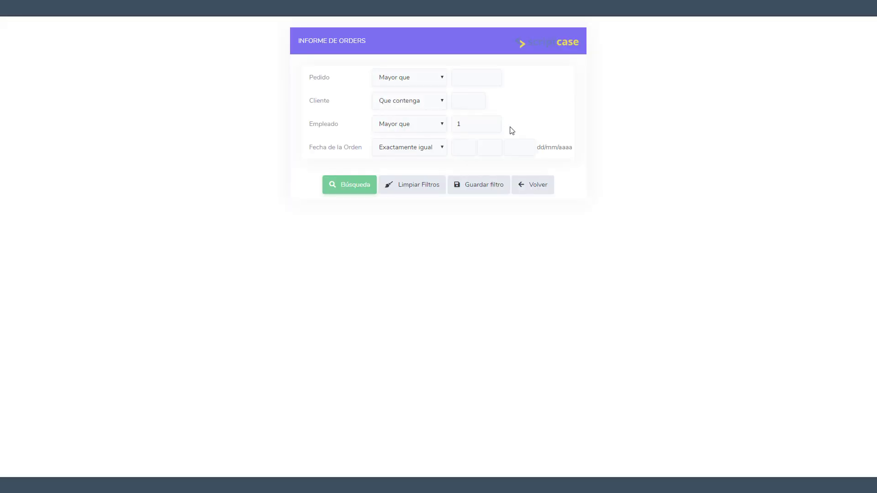
click(479, 124)
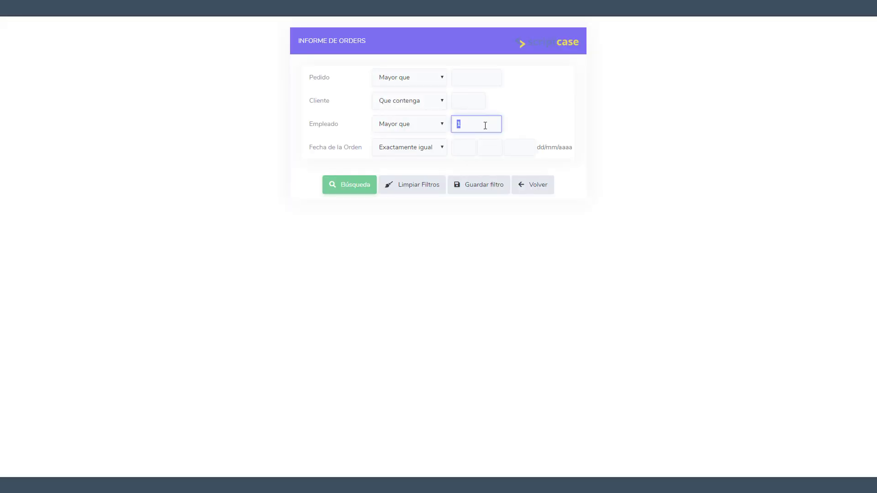
click(414, 125)
click(406, 156)
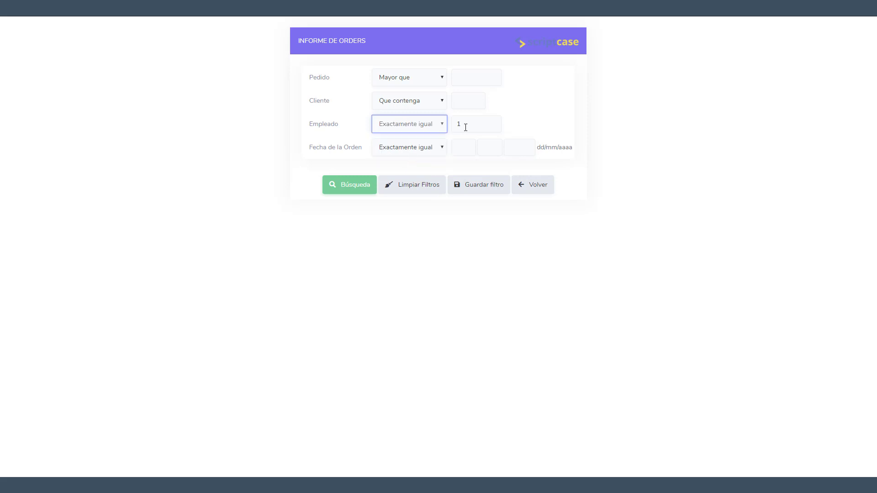
click(349, 187)
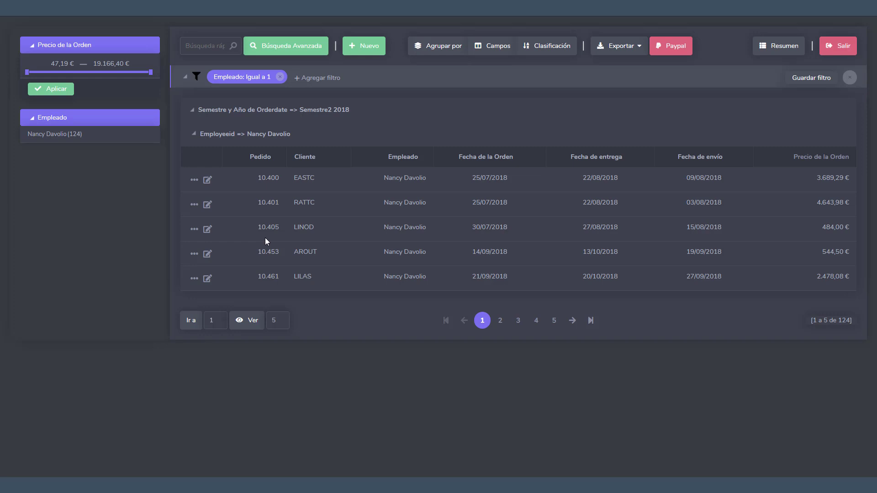
click(280, 76)
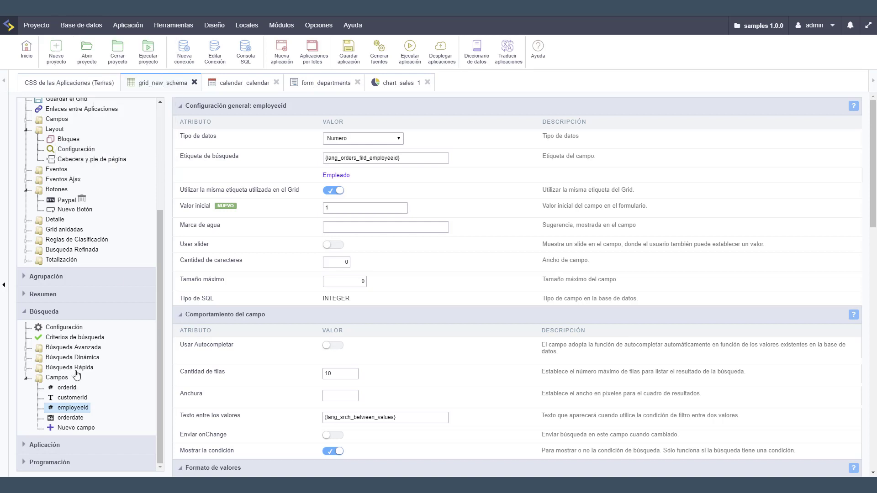
Step: Add orderid, customerid, employeeid, orderdate and requireddate to the dynamic search fields and save the selection
click(74, 357)
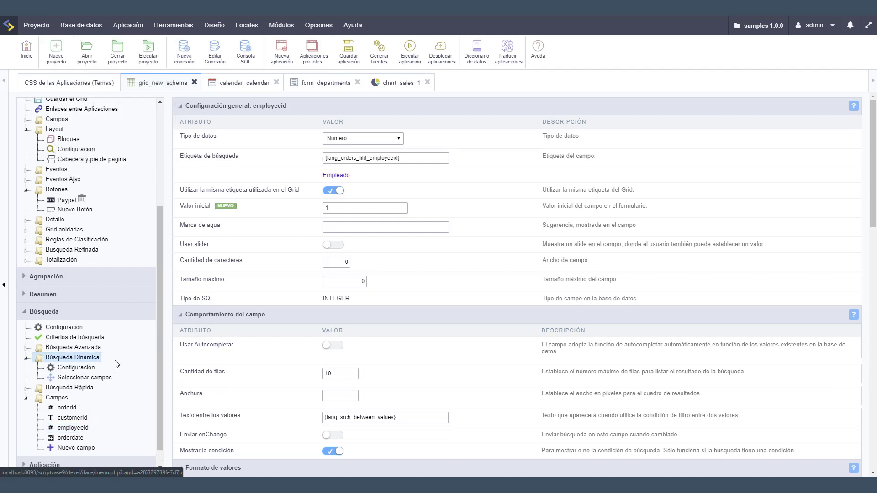
click(87, 376)
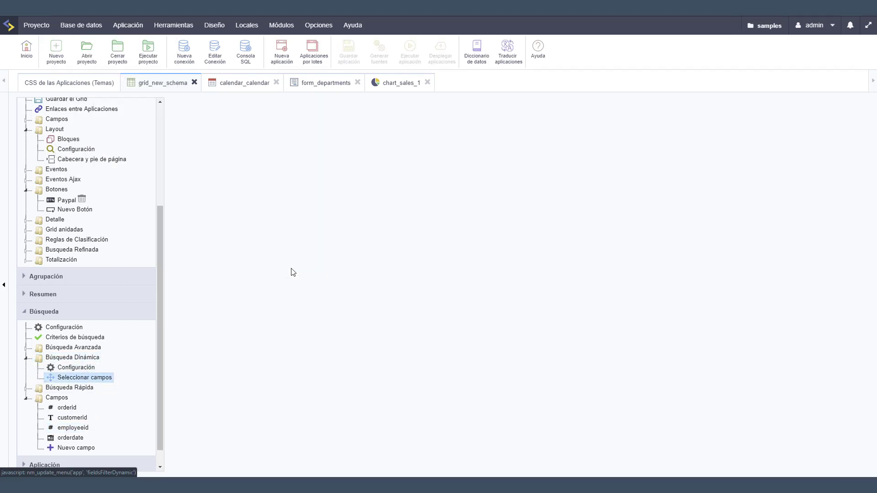
click(408, 150)
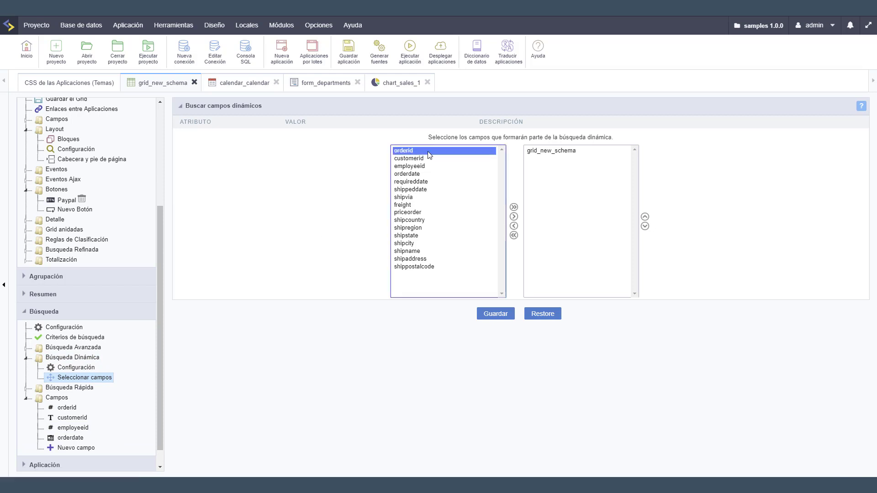
shift+click(415, 182)
click(513, 217)
click(498, 314)
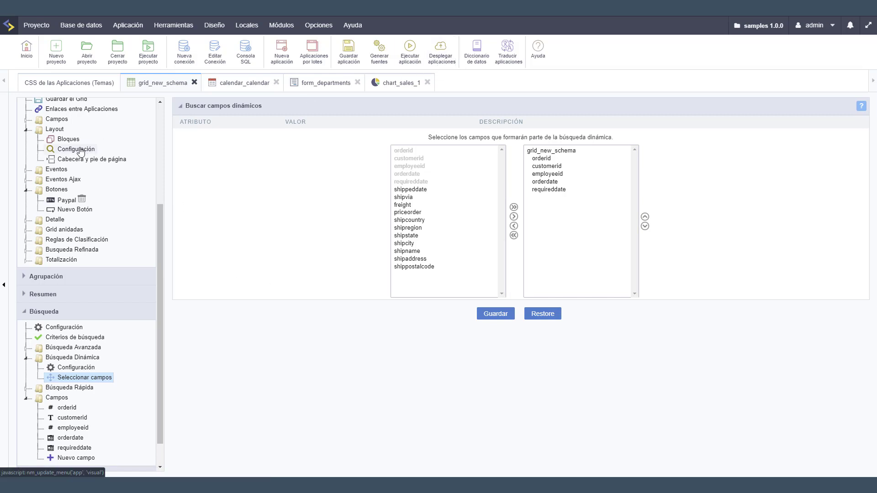
Step: Add Búsqueda Dinámica after Búsqueda in the grid's upper desktop toolbar and run the application
scroll(96, 154, up, 4)
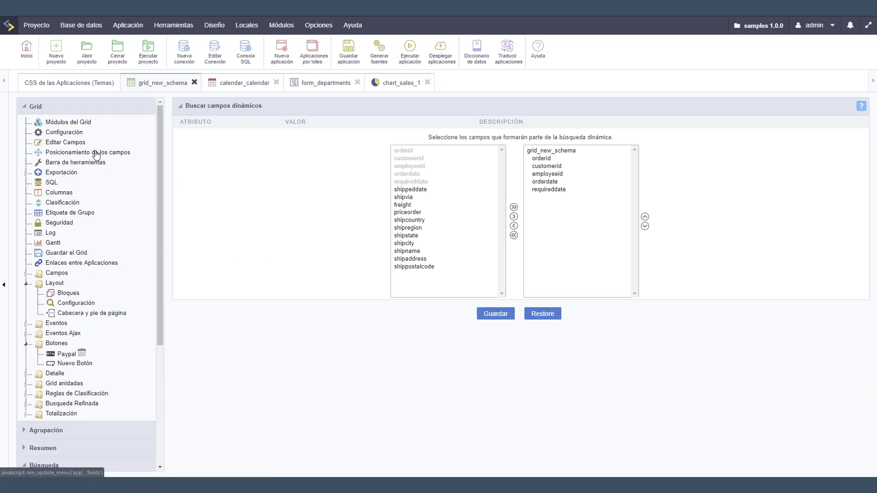
click(73, 163)
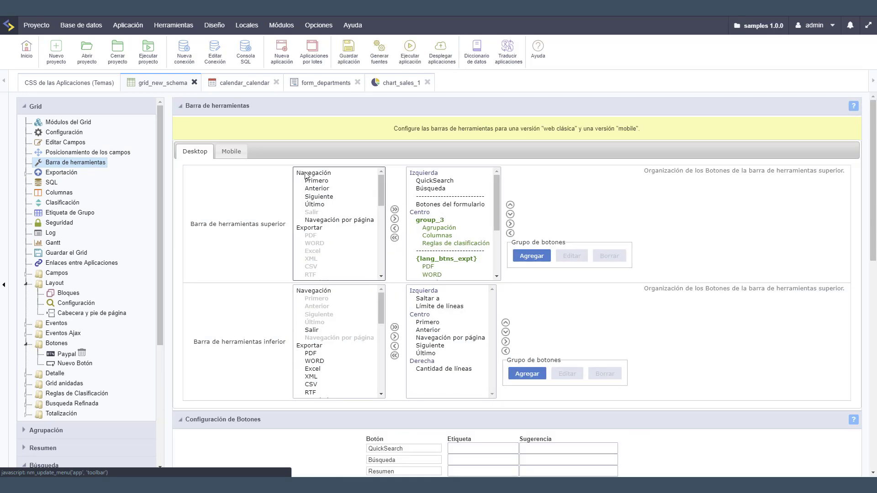
drag(383, 206, 381, 240)
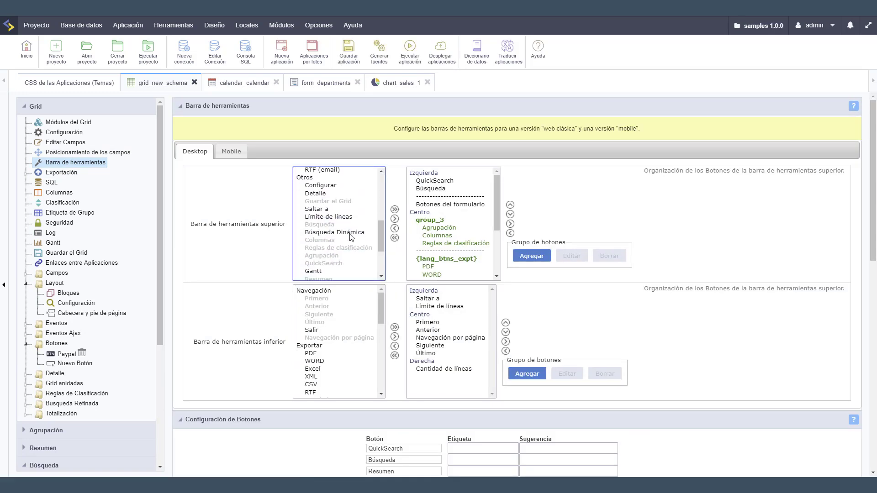
click(335, 232)
click(429, 189)
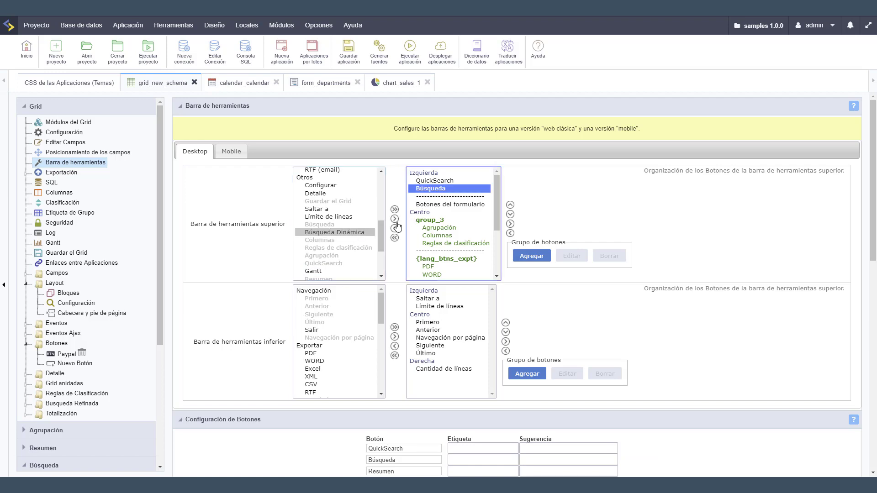
click(395, 219)
click(410, 50)
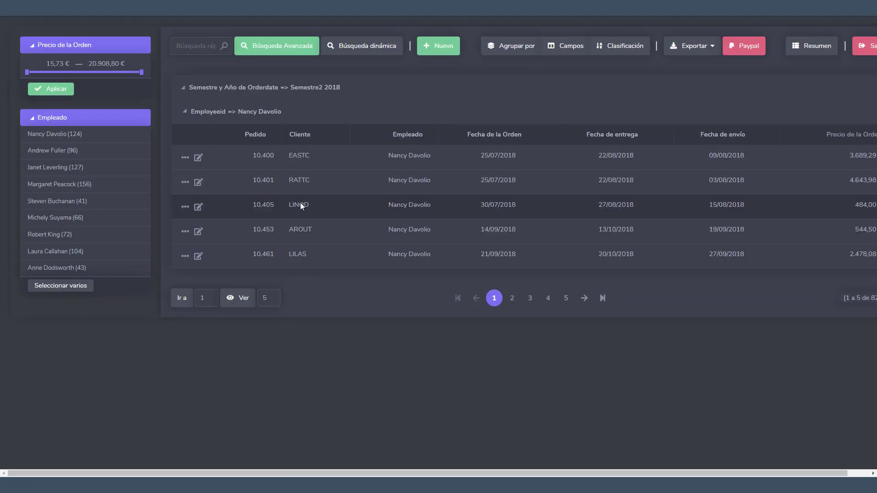
Step: Filter the orders grid through the advanced search with Empleado exactly equal to the preset 1
click(284, 52)
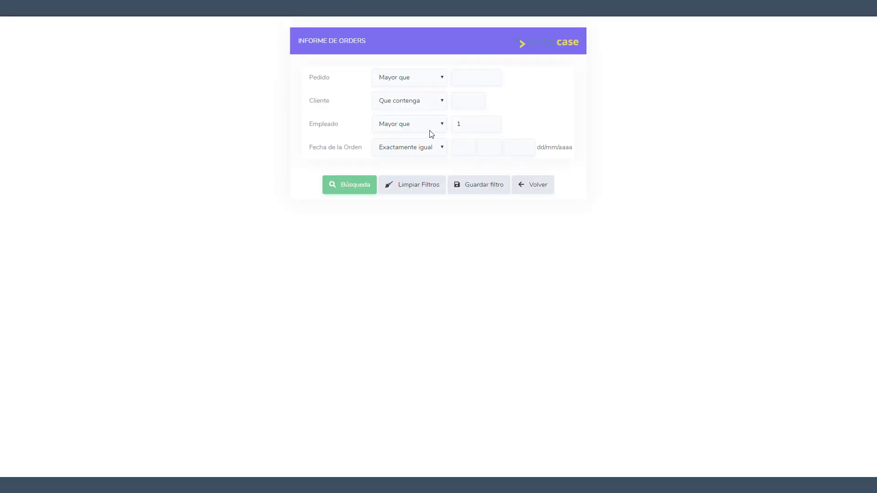
click(431, 128)
click(412, 155)
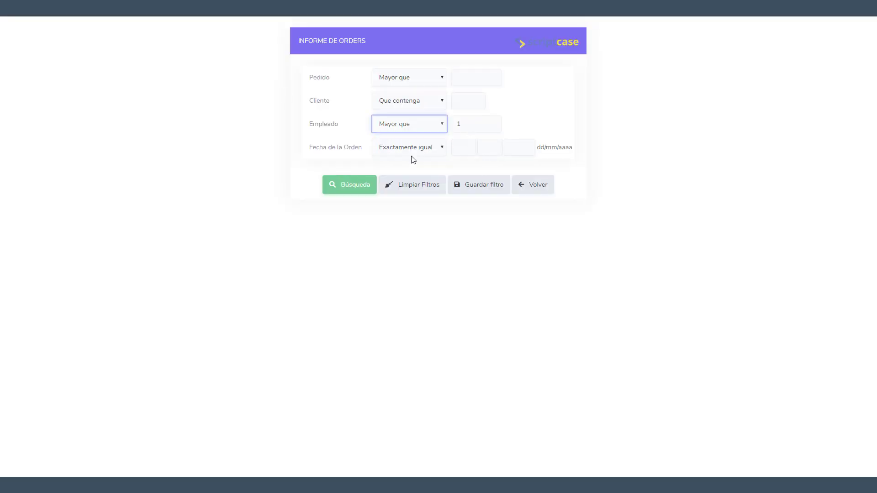
click(350, 190)
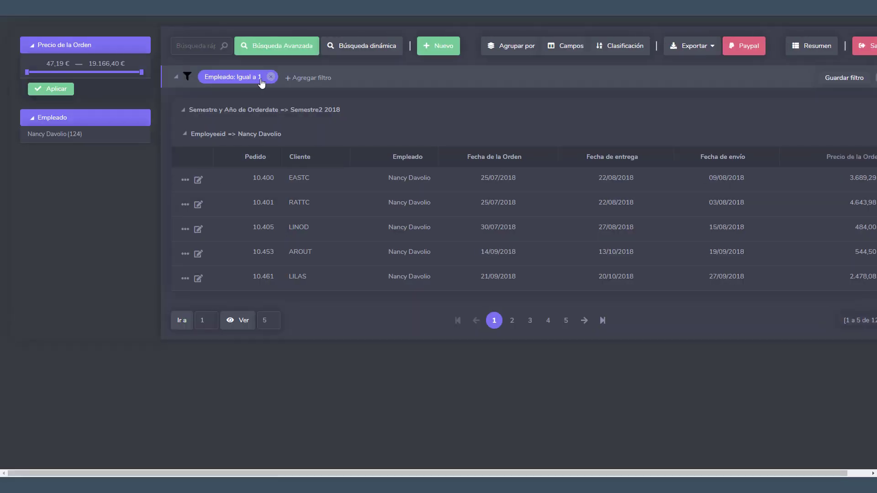
Step: Open the grid's dynamic search, collapse the current filter summary and add Empleado as a search field
click(370, 51)
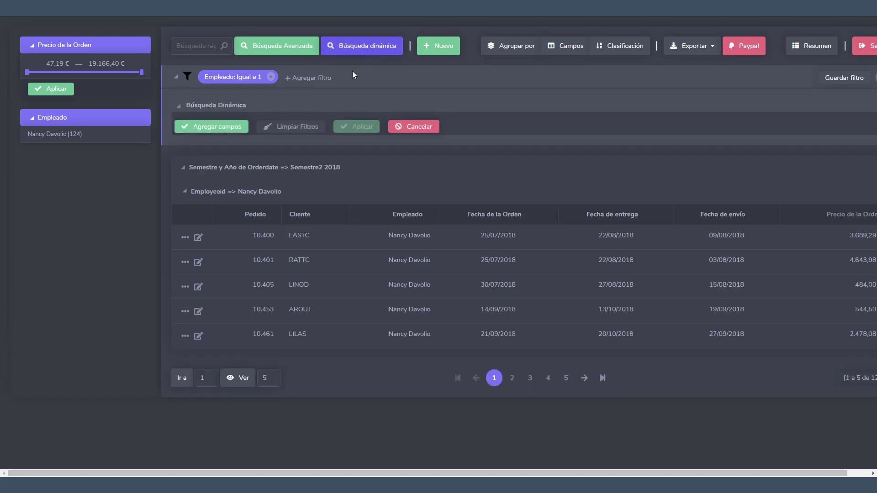
click(176, 77)
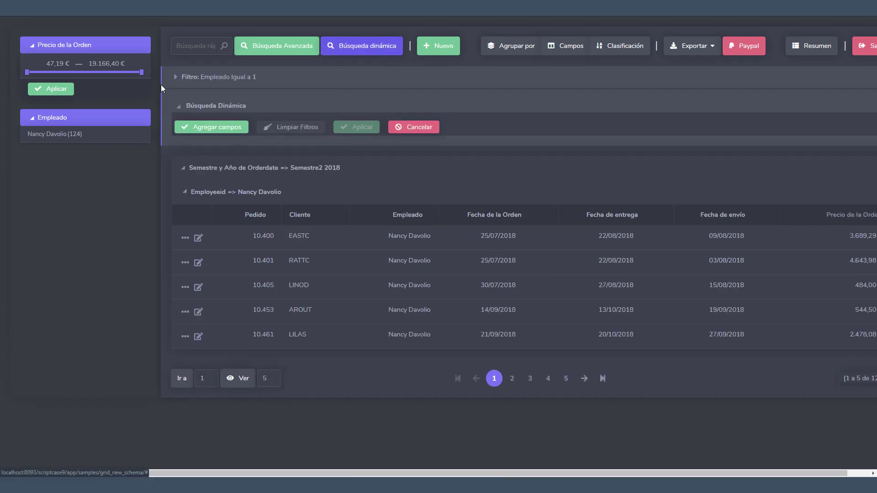
click(214, 130)
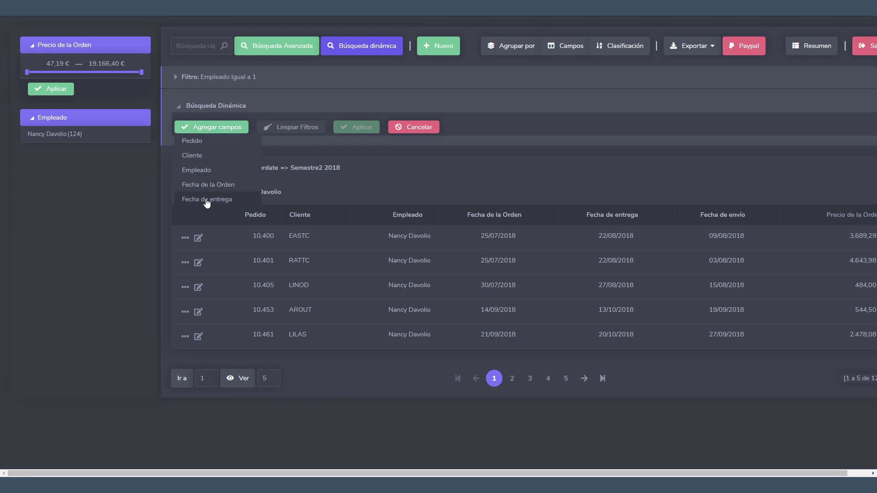
click(210, 170)
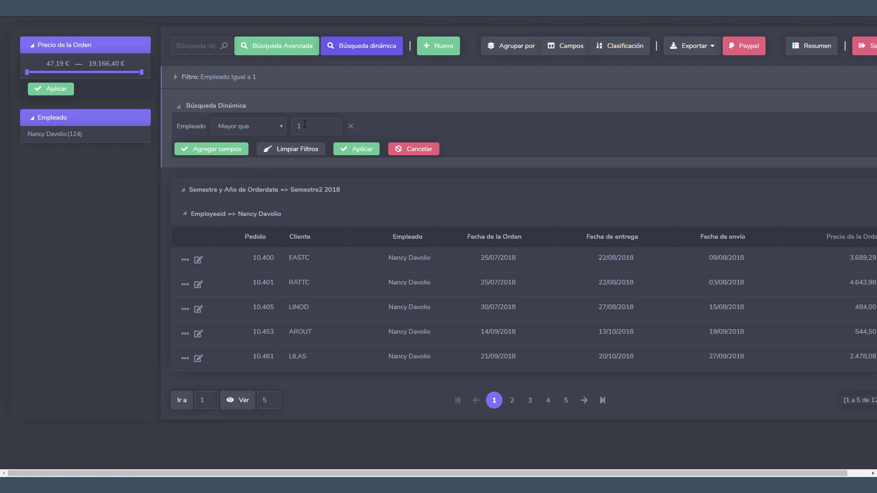
Step: Apply the dynamic search with Empleado set to exactly equal to 1, then remove that criterion
click(278, 130)
click(245, 155)
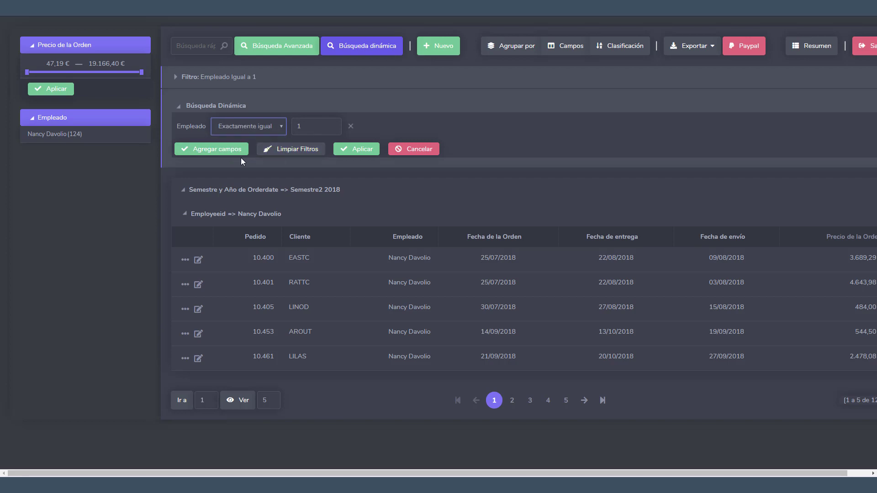
click(231, 152)
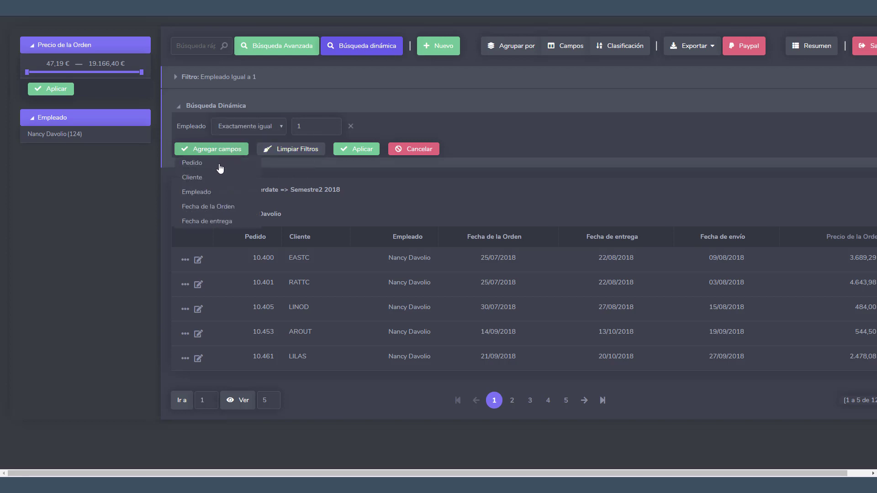
click(374, 110)
click(348, 148)
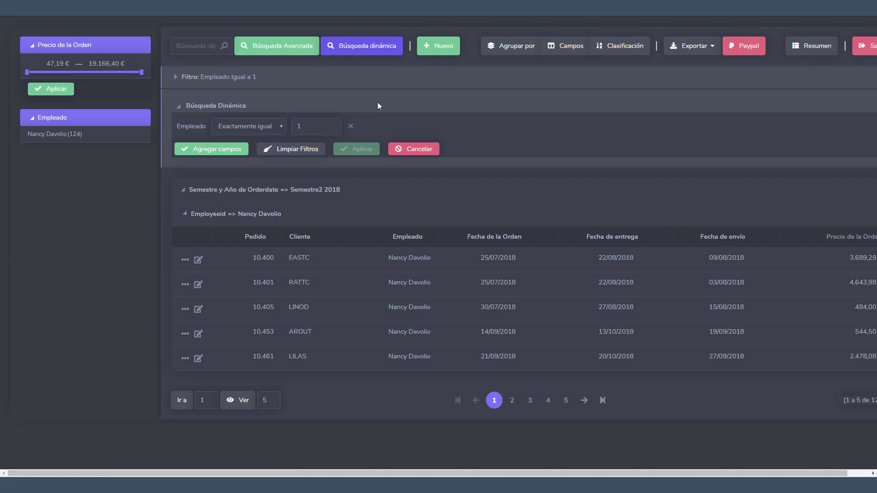
click(351, 126)
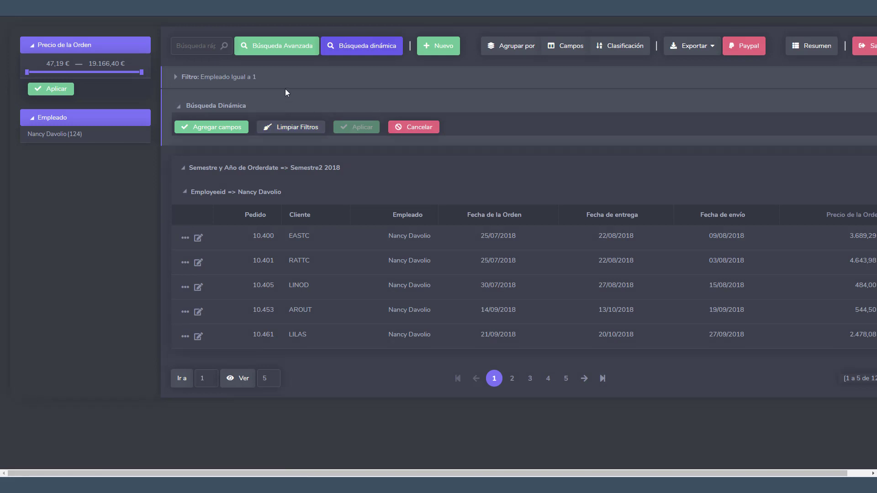